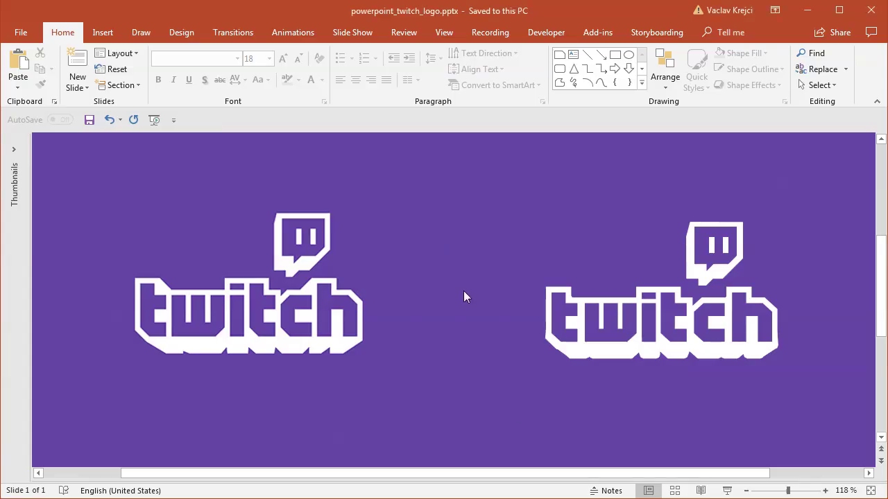
pyautogui.click(289, 306)
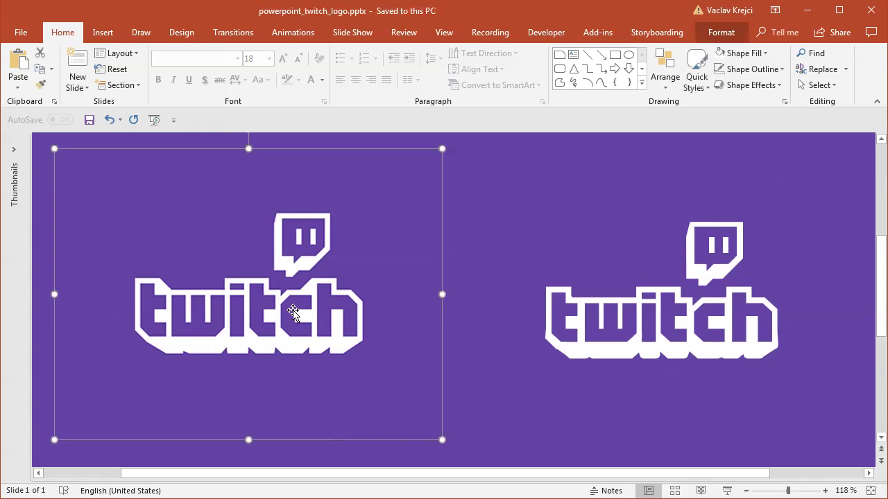
pyautogui.click(612, 310)
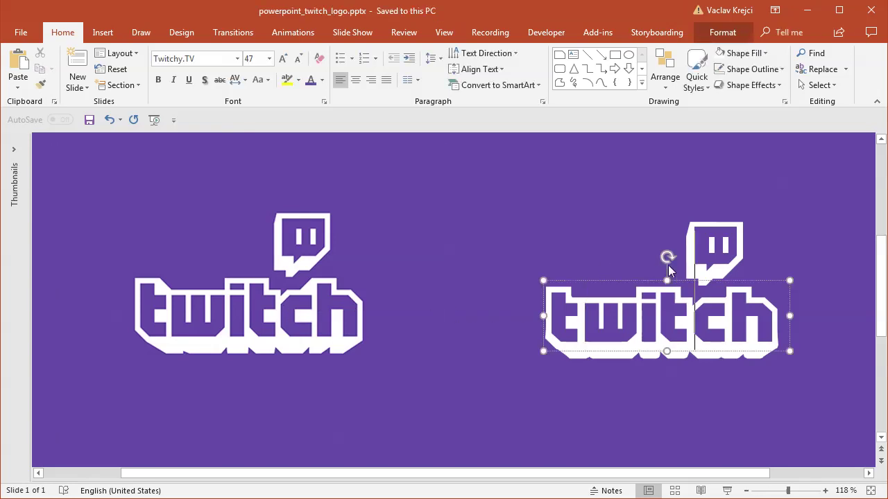
pyautogui.click(639, 227)
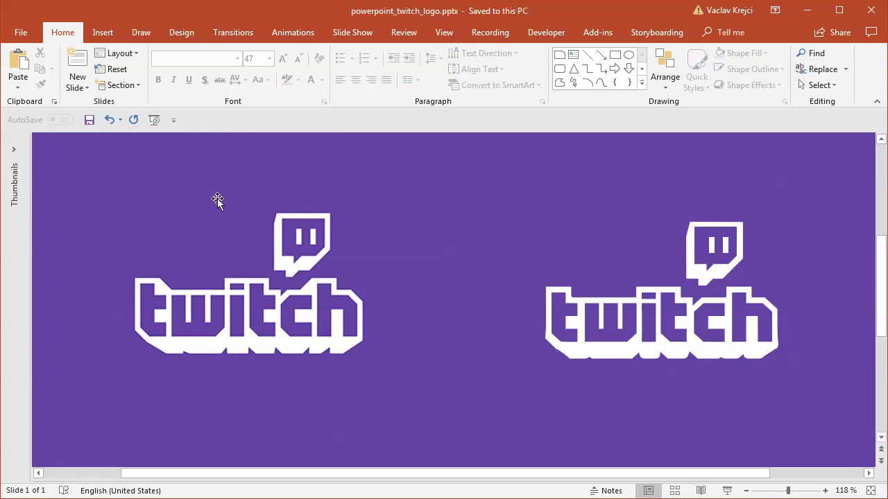
# Add a new slide and paste a copy of the reference Twitch logo picture onto it
pyautogui.hotkey('ctrl', 'm')
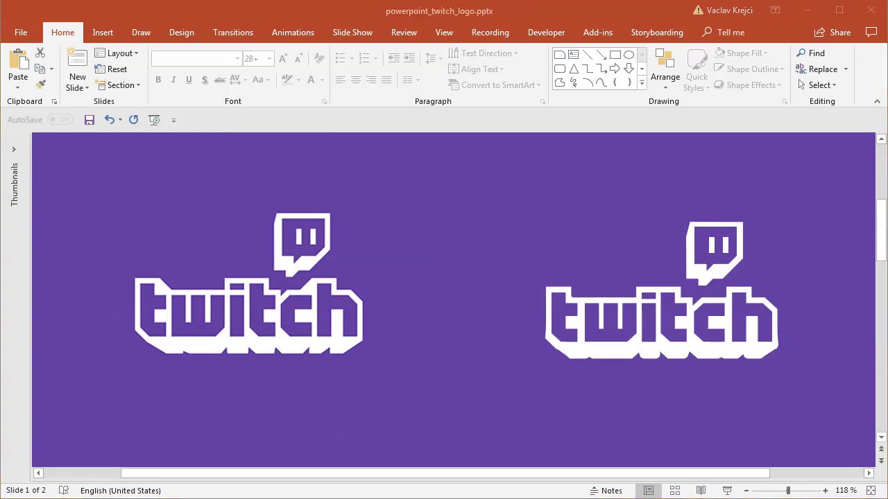
pyautogui.hotkey('ctrl', 'v')
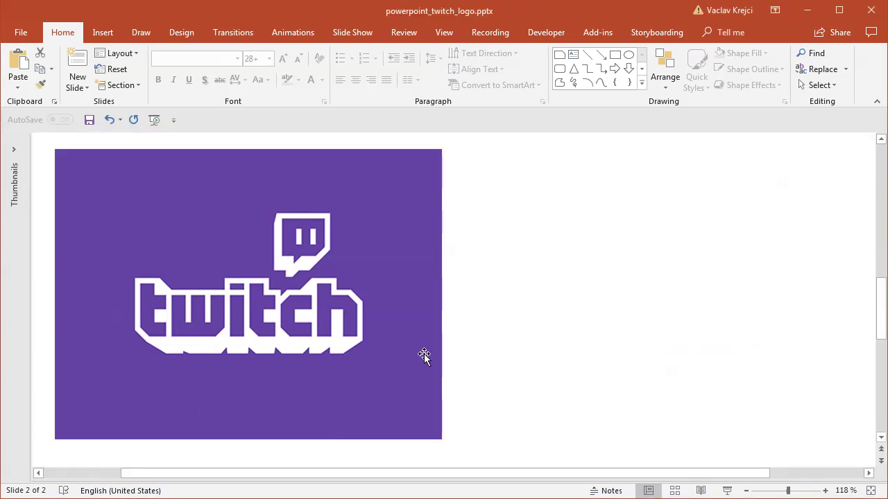
pyautogui.click(776, 491)
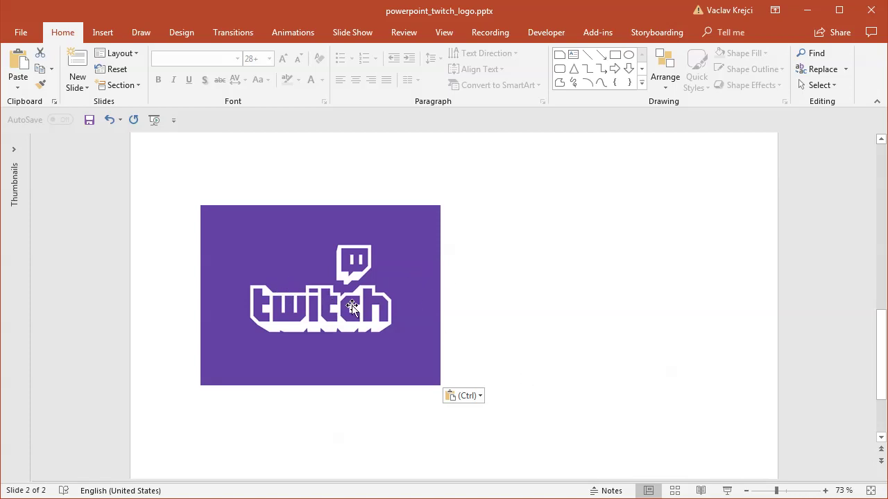
# Give the new slide a solid light purple background using the recent colors
pyautogui.click(825, 491)
pyautogui.click(824, 491)
pyautogui.click(825, 491)
pyautogui.moveTo(882, 353); pyautogui.dragTo(881, 329)
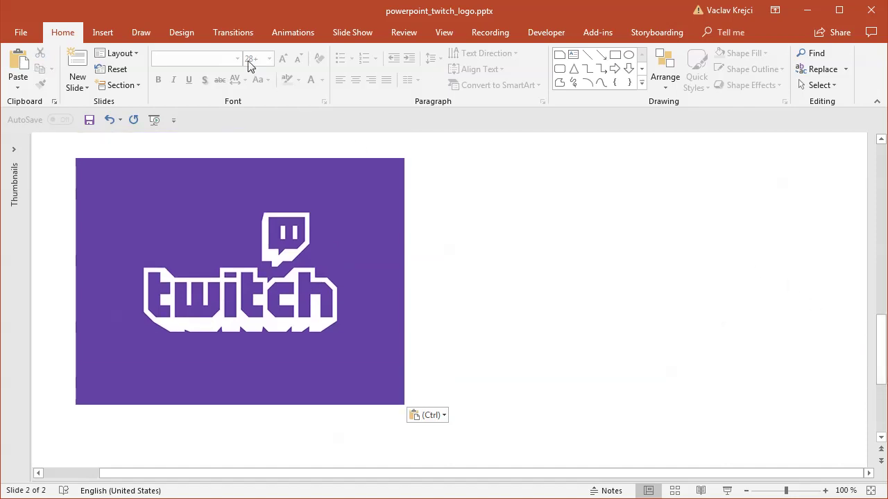
pyautogui.click(182, 32)
pyautogui.click(750, 78)
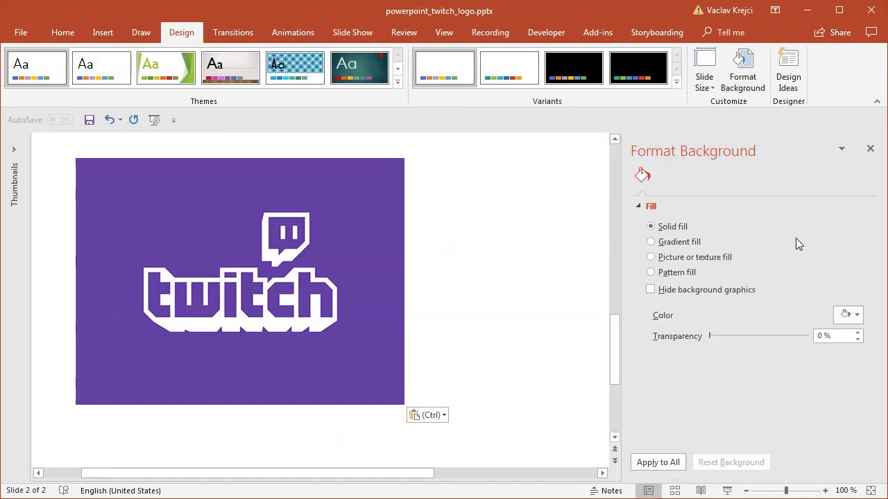
pyautogui.click(840, 316)
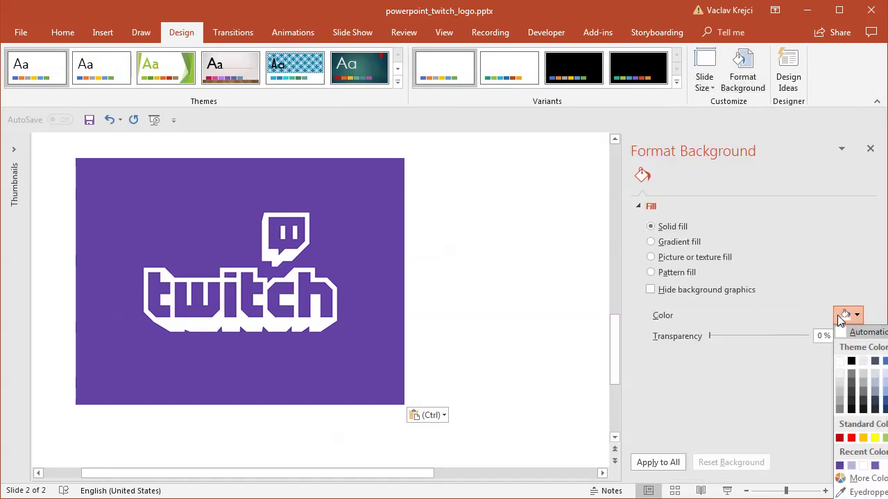
pyautogui.click(839, 466)
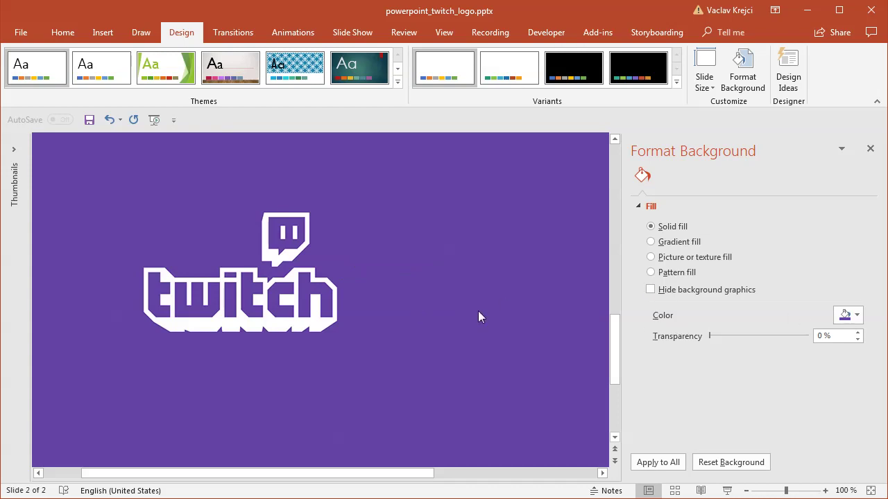
pyautogui.click(845, 315)
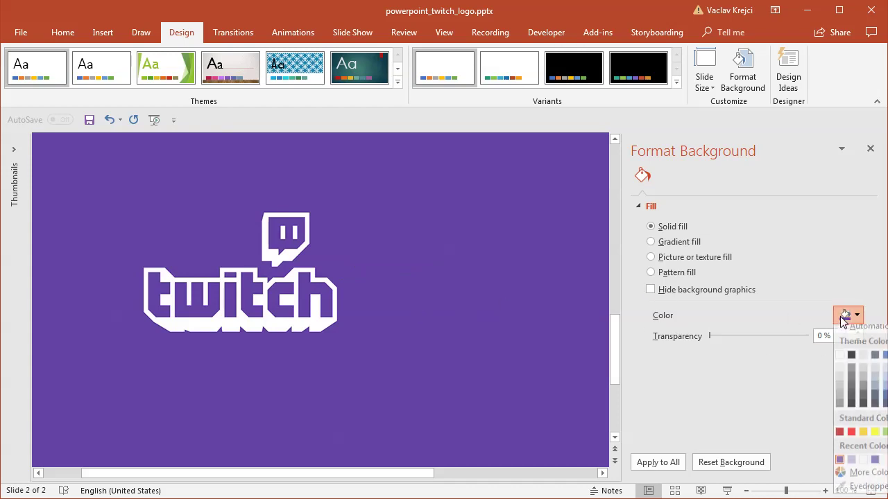
pyautogui.click(853, 466)
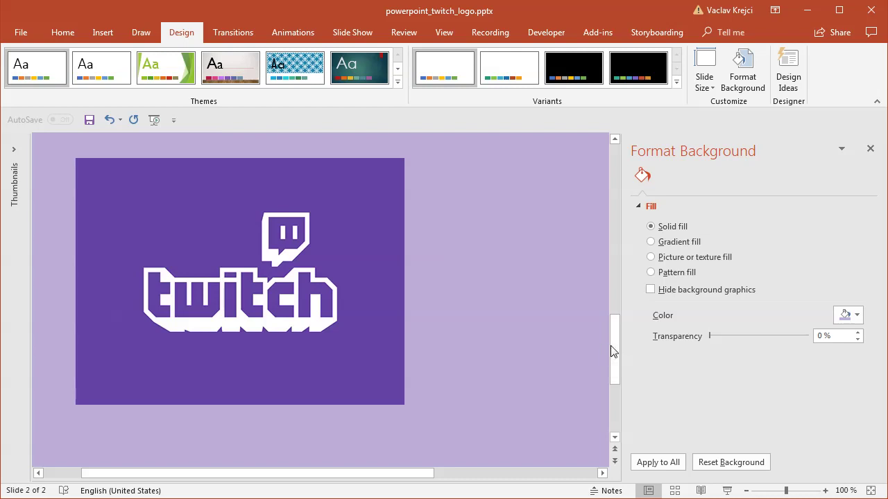
# Insert a text box beside the logo picture's wordmark with the text "twitch"
pyautogui.moveTo(613, 352); pyautogui.dragTo(616, 339)
pyautogui.moveTo(410, 476); pyautogui.dragTo(412, 476)
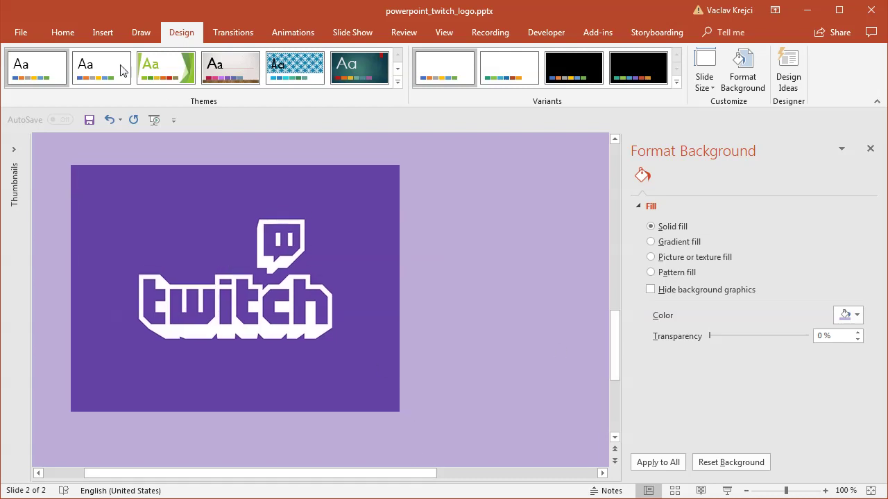
pyautogui.click(101, 32)
pyautogui.click(558, 69)
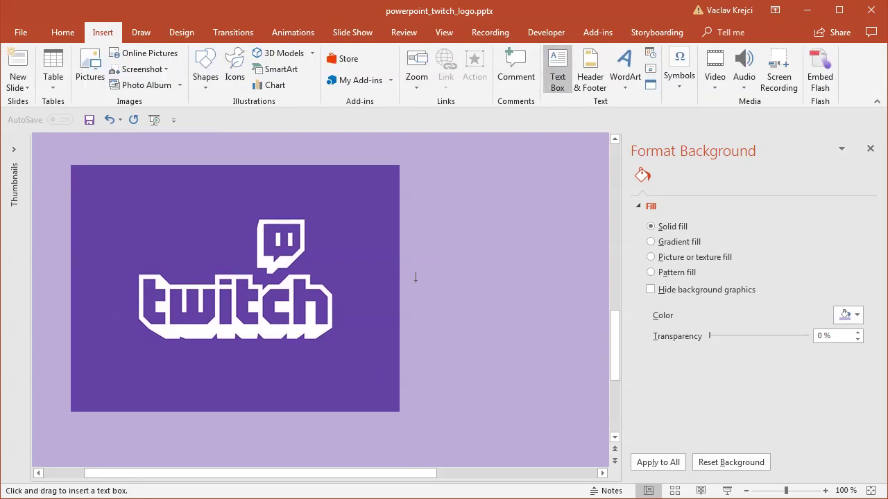
pyautogui.click(362, 321)
pyautogui.write('twitch')
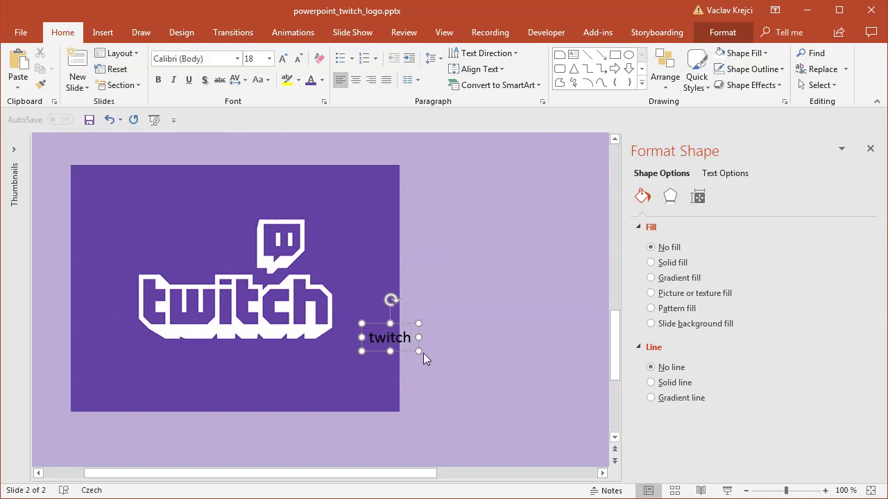
# Format the whole "twitch" text in the Twitchy.TV font and enlarge it to 44 pt
pyautogui.hotkey('ctrl', 'a')
pyautogui.click(215, 56)
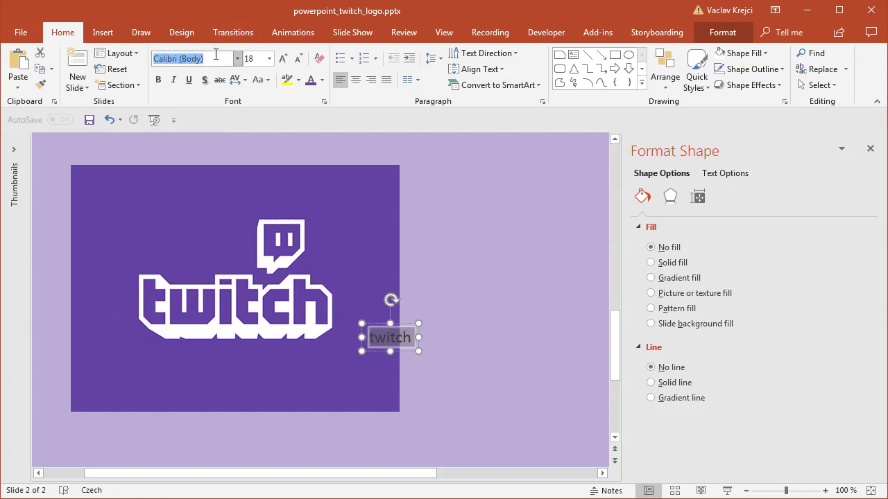
pyautogui.write('Twitchy.TV')
pyautogui.press('Return')
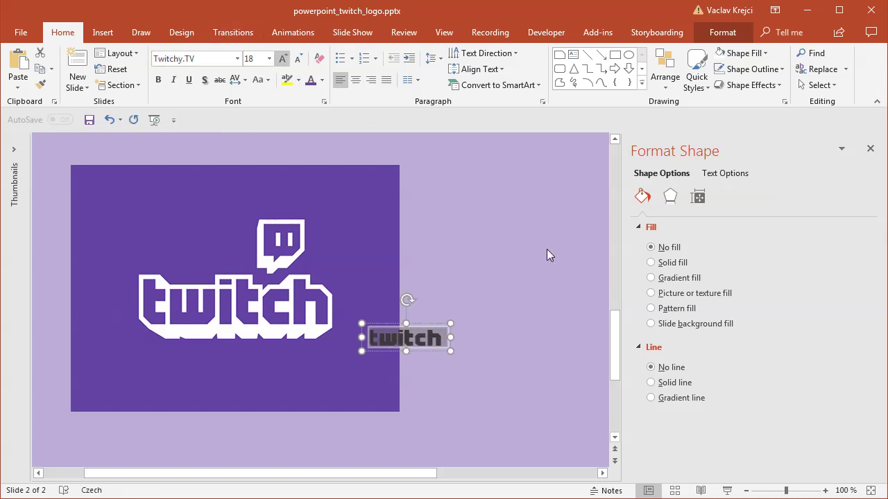
pyautogui.click(283, 59)
pyautogui.click(283, 59)
pyautogui.click(283, 58)
pyautogui.click(283, 58)
pyautogui.click(283, 58)
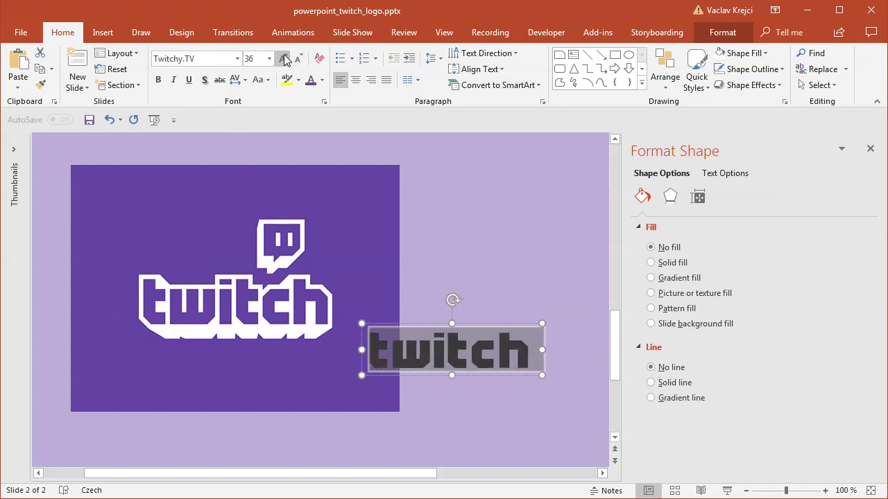
pyautogui.click(283, 59)
pyautogui.click(283, 58)
# Lay the text over the picture's wordmark and match its width by setting the font size to 47 pt
pyautogui.moveTo(434, 328); pyautogui.dragTo(209, 267)
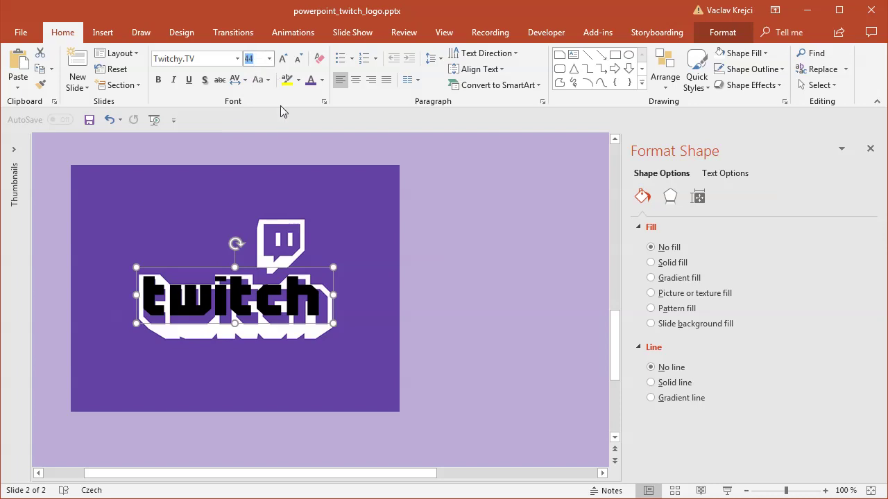
pyautogui.write('50')
pyautogui.press('Return')
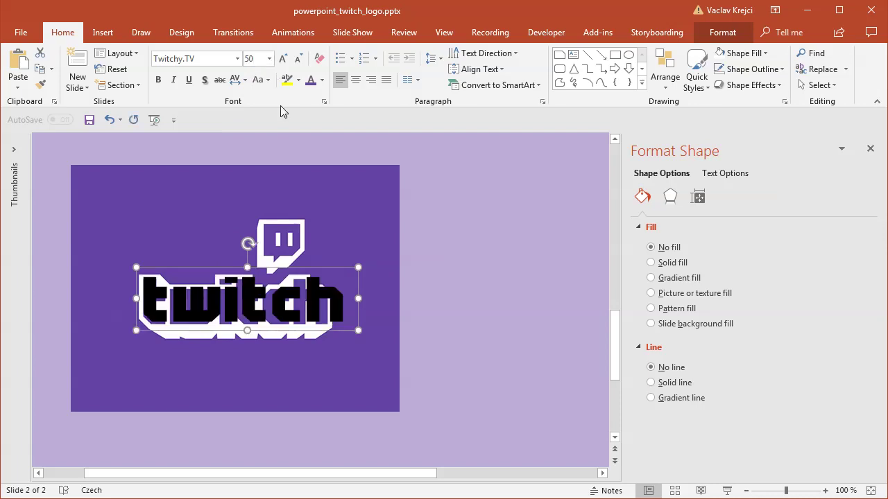
pyautogui.click(254, 58)
pyautogui.write('47')
pyautogui.press('Return')
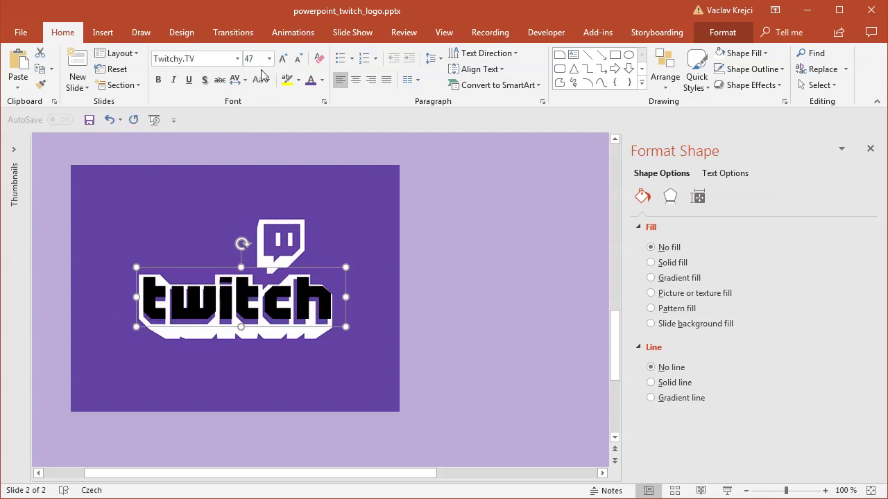
# Move the "twitch" text box off the picture onto the empty light purple area beside it
pyautogui.moveTo(283, 269); pyautogui.dragTo(572, 276)
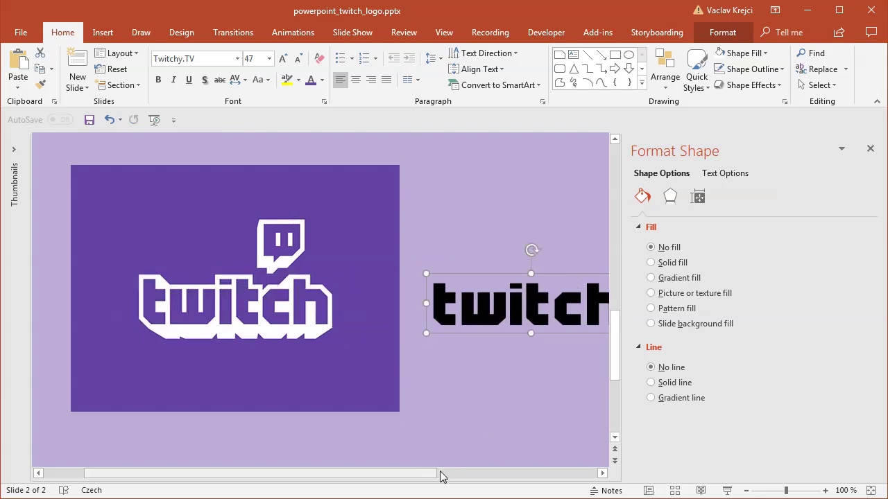
pyautogui.moveTo(444, 478); pyautogui.dragTo(493, 477)
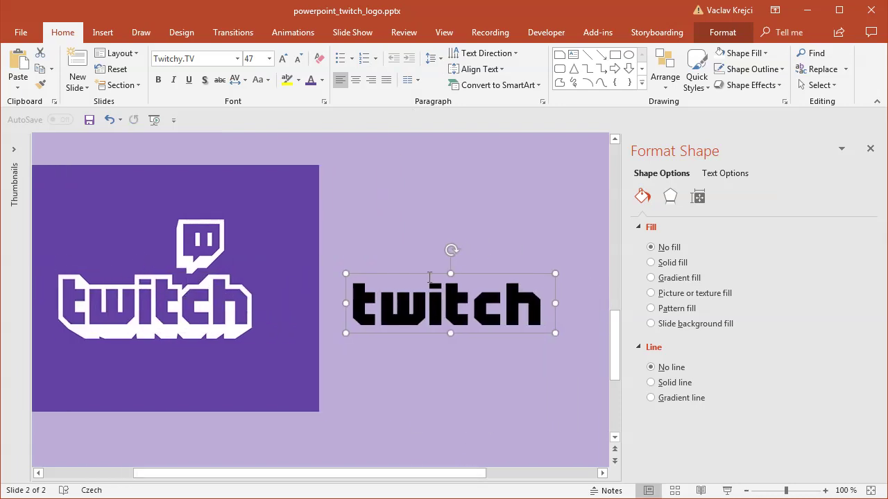
pyautogui.moveTo(423, 274); pyautogui.dragTo(438, 282)
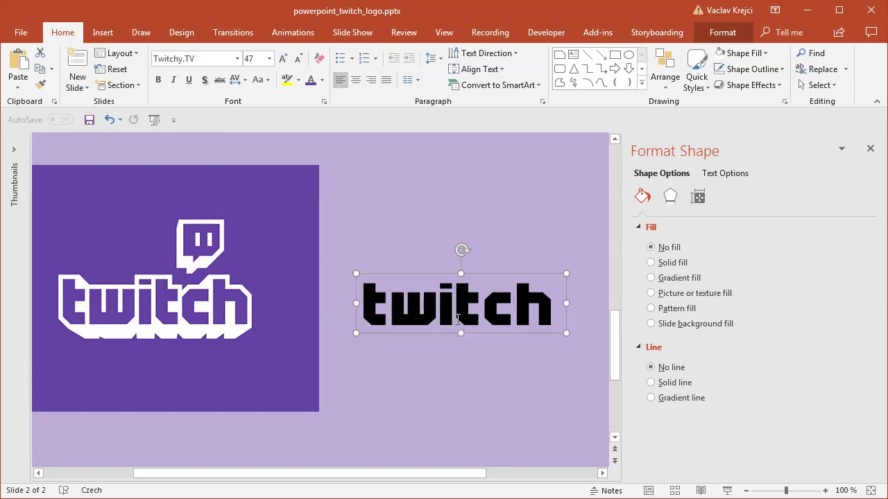
# Try a solid 10 pt outline on the "twitch" lettering, and set the text outline back to no line
pyautogui.click(671, 383)
pyautogui.click(659, 369)
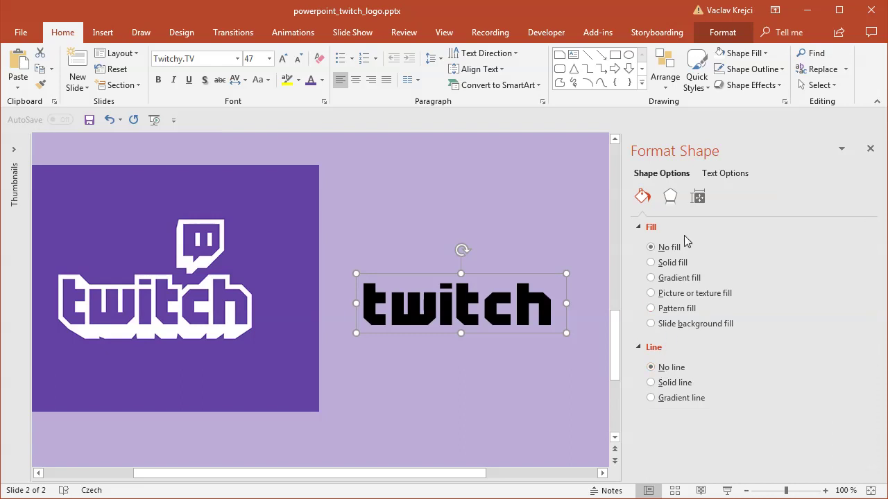
pyautogui.click(716, 174)
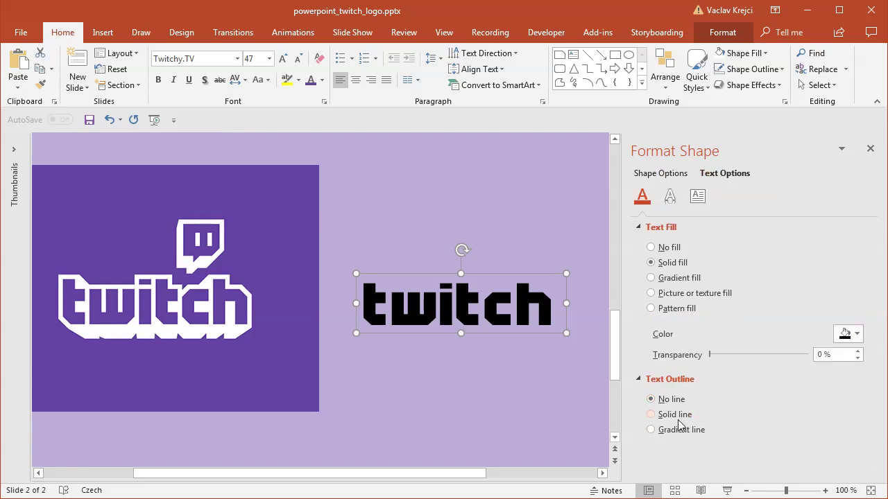
pyautogui.click(676, 414)
pyautogui.moveTo(872, 337); pyautogui.dragTo(872, 400)
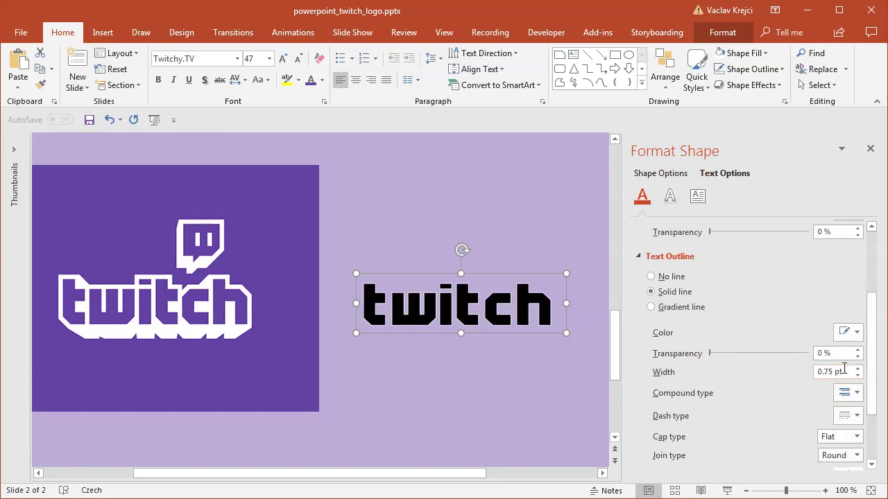
pyautogui.click(818, 375)
pyautogui.write('10')
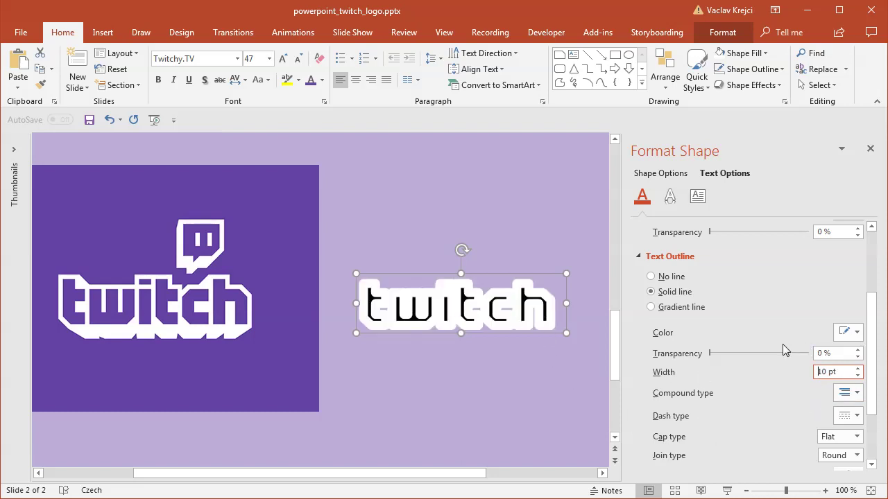
pyautogui.click(670, 277)
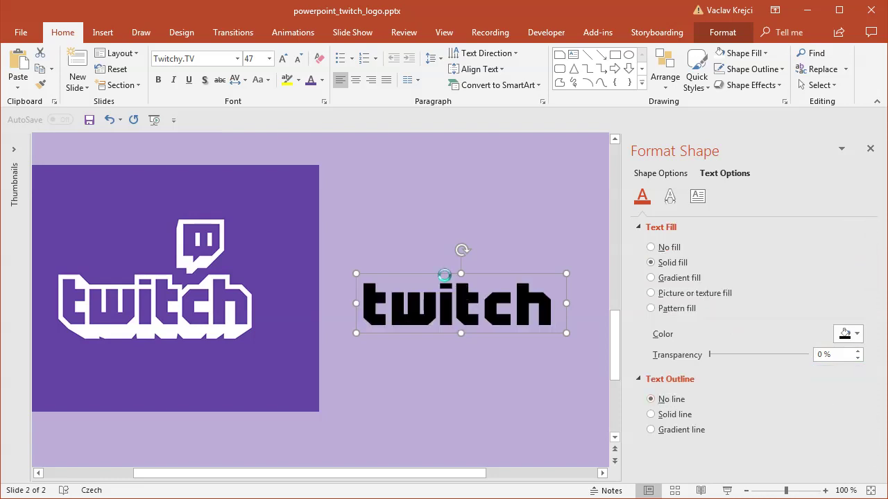
# Duplicate the "twitch" text box, place the copy above the original and give its letters a solid outline
pyautogui.hotkey('ctrl', 'v')
pyautogui.moveTo(453, 284); pyautogui.dragTo(444, 205)
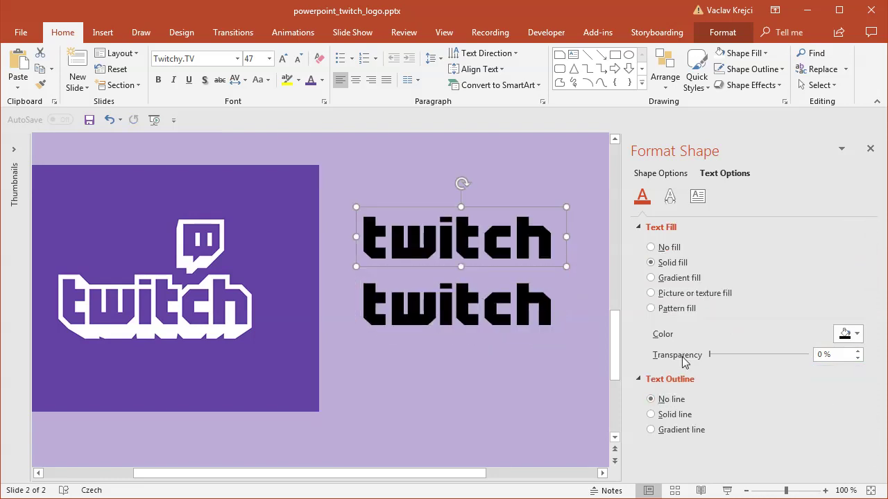
pyautogui.click(673, 414)
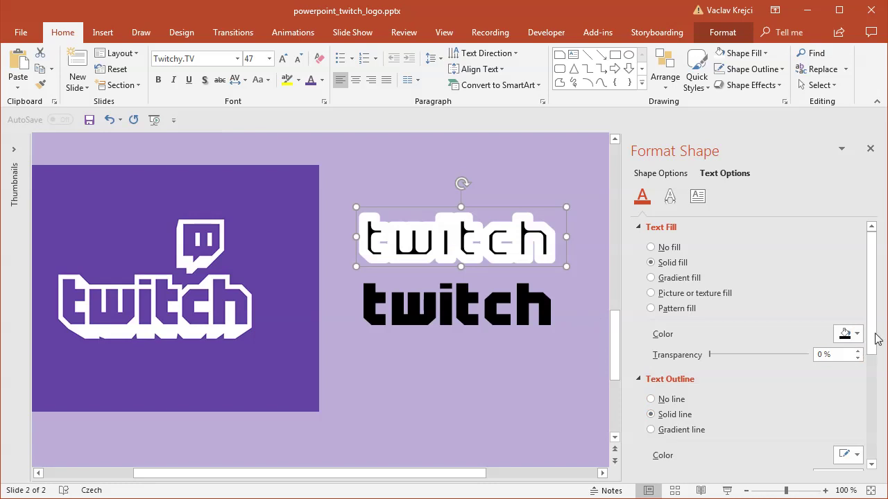
pyautogui.moveTo(874, 339); pyautogui.dragTo(789, 390)
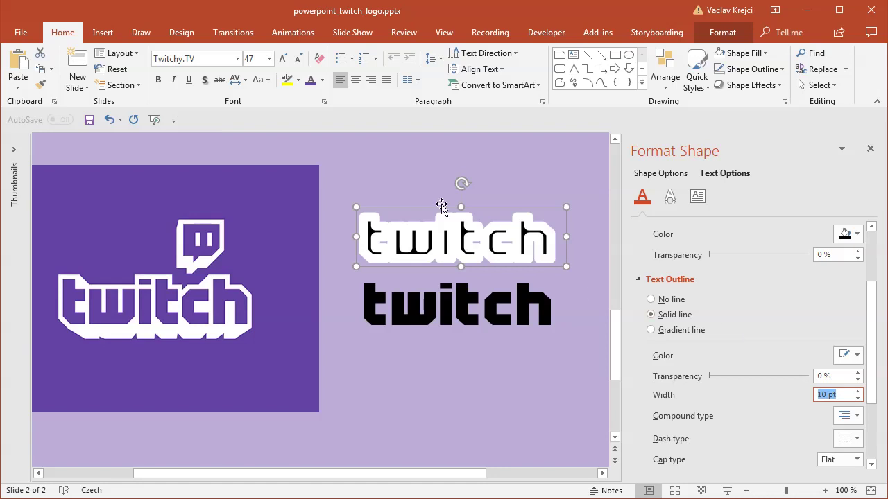
# Align the outlined copy exactly over the original text and send it to the back
pyautogui.moveTo(440, 200); pyautogui.dragTo(443, 268)
pyautogui.rightClick(443, 269)
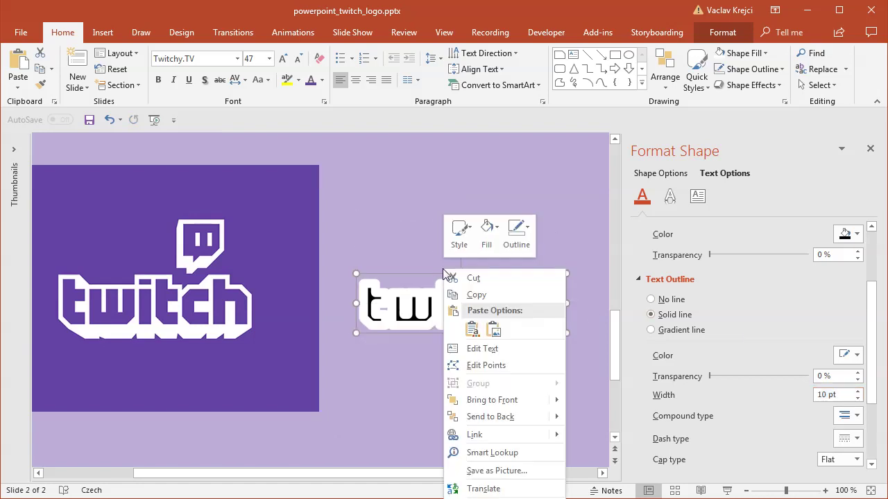
pyautogui.click(489, 418)
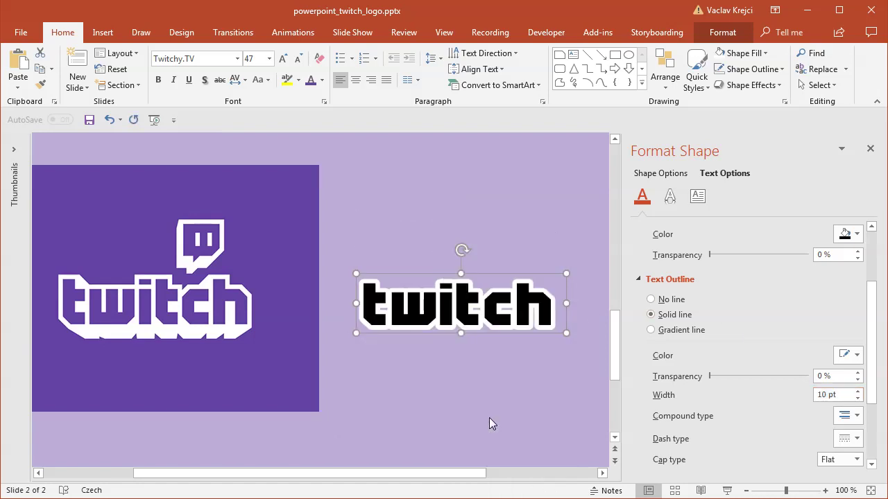
# Set the text outline width of the copy behind the black lettering to 15 pt
pyautogui.moveTo(840, 395); pyautogui.dragTo(809, 395)
pyautogui.write('15')
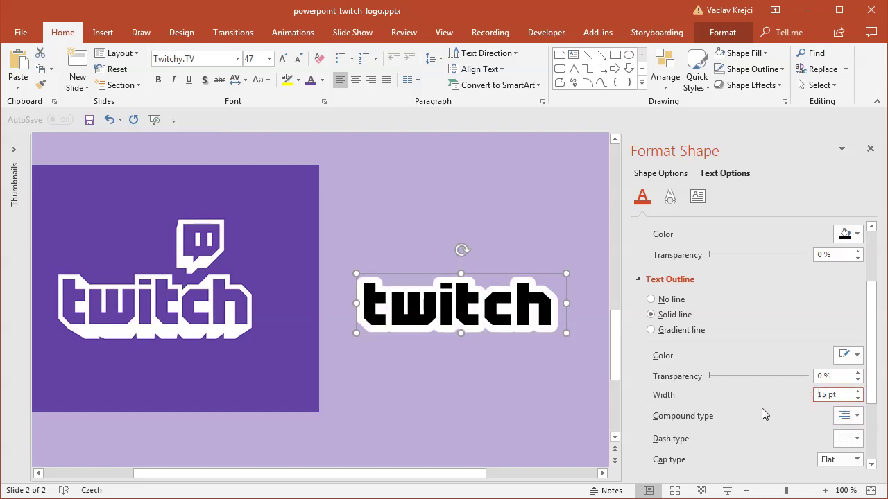
# Try the Bevel join on the white text outline behind the black lettering, and set its join type to Miter
pyautogui.click(807, 491)
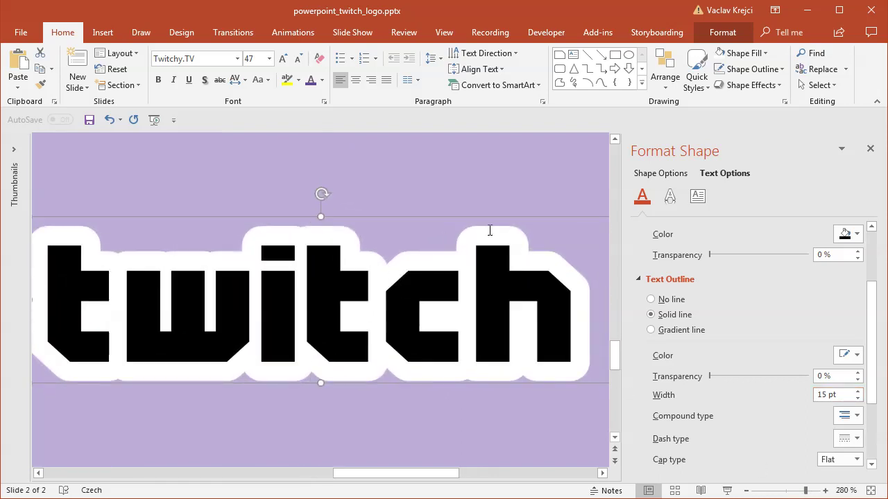
pyautogui.scroll(-2, 818, 375)
pyautogui.click(856, 394)
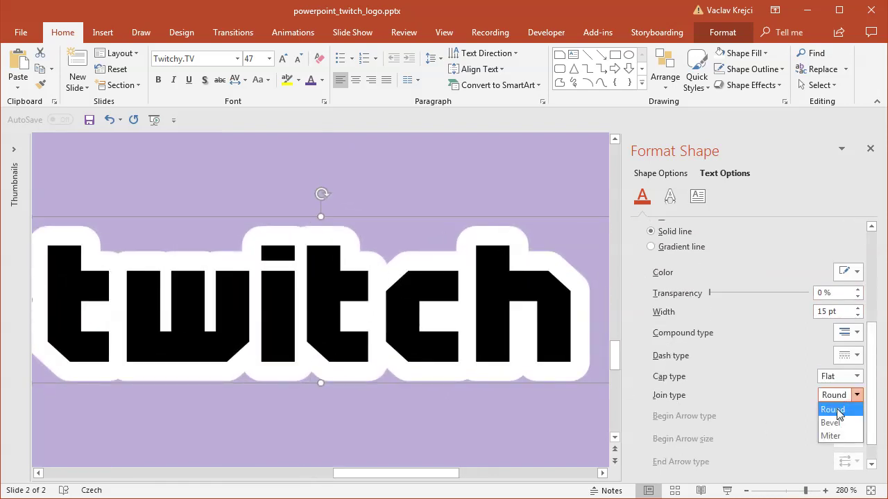
pyautogui.click(839, 420)
pyautogui.click(856, 395)
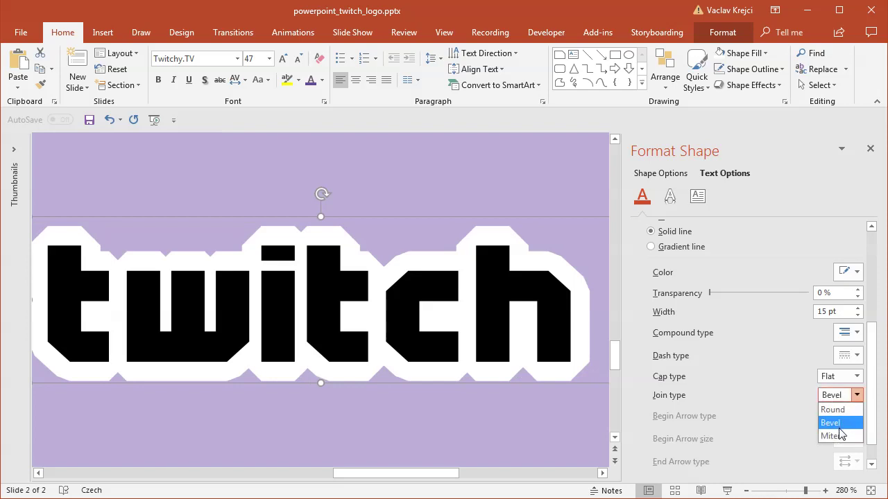
pyautogui.click(841, 432)
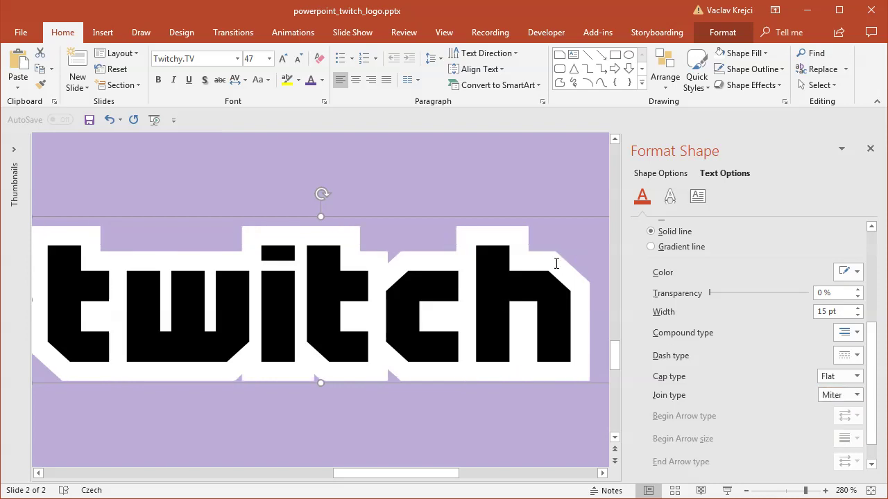
# Paste another copy of the outlined text and place it below the layered lettering, aligned with its left edge
pyautogui.click(788, 490)
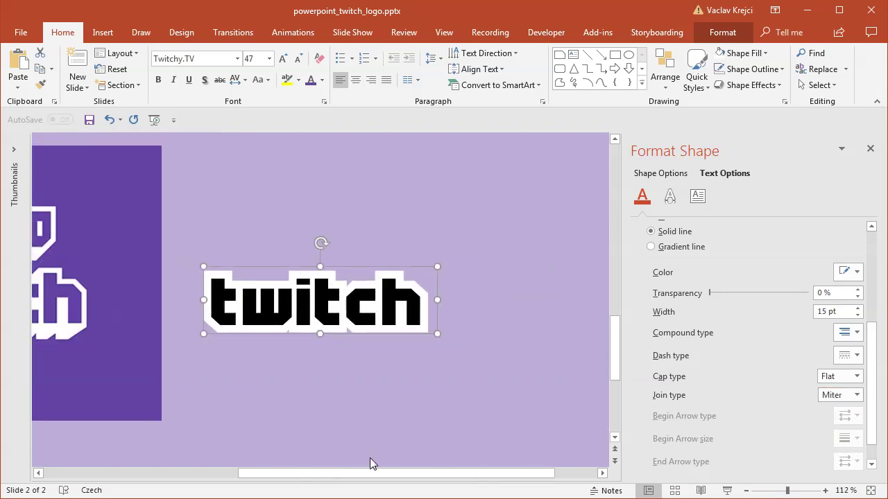
pyautogui.moveTo(363, 473); pyautogui.dragTo(284, 474)
pyautogui.click(747, 490)
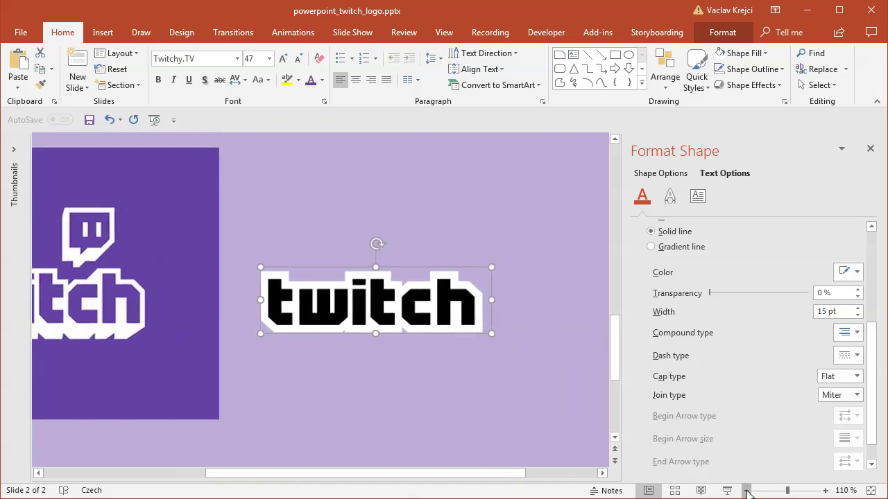
pyautogui.moveTo(531, 473); pyautogui.dragTo(475, 400)
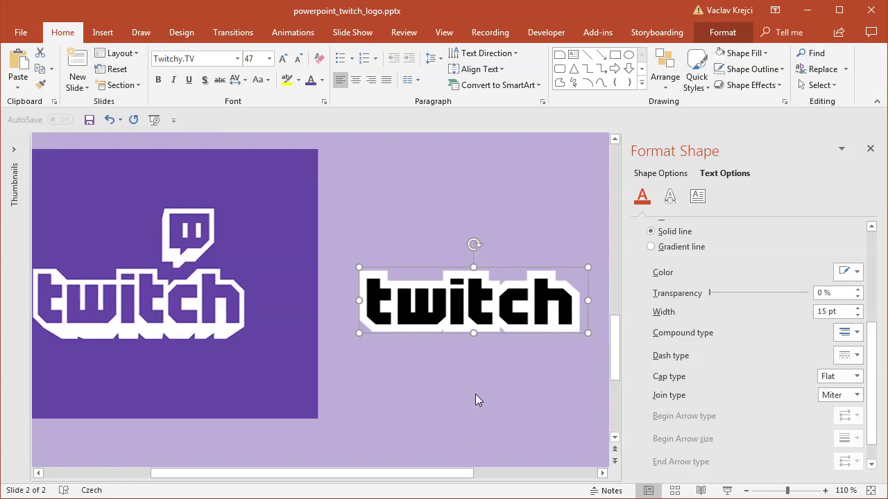
pyautogui.hotkey('ctrl', 'v')
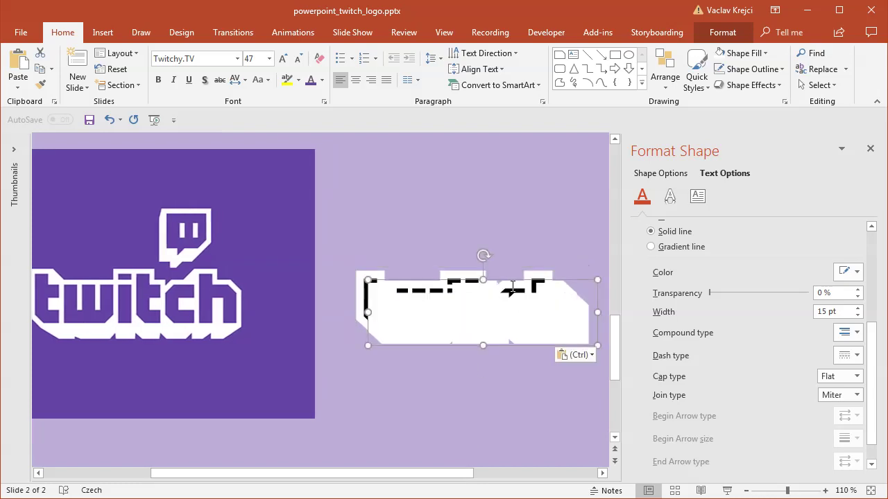
pyautogui.moveTo(509, 282); pyautogui.dragTo(497, 350)
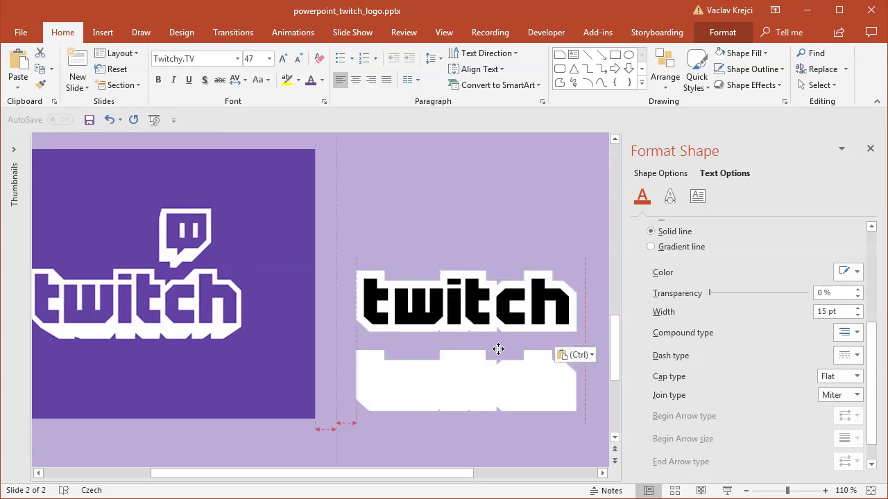
# Apply the first Perspective 3-D rotation preset to the lower text copy
pyautogui.click(670, 197)
pyautogui.scroll(-10, 872, 305)
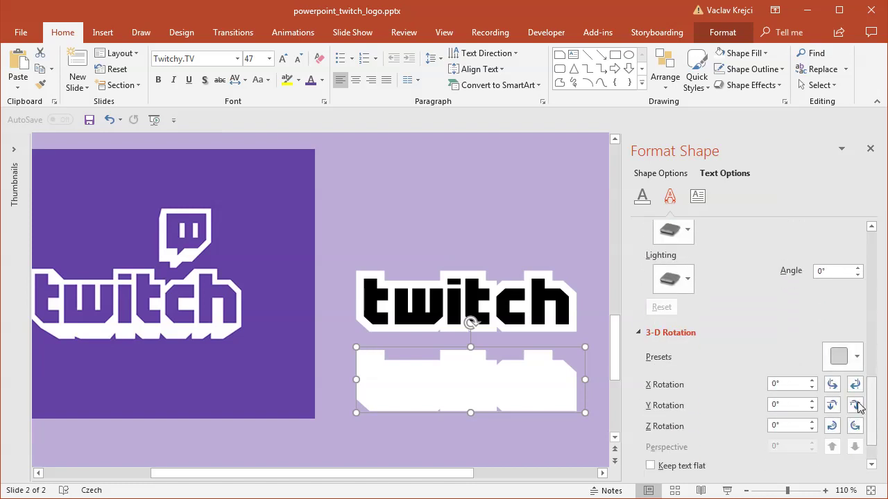
pyautogui.click(838, 356)
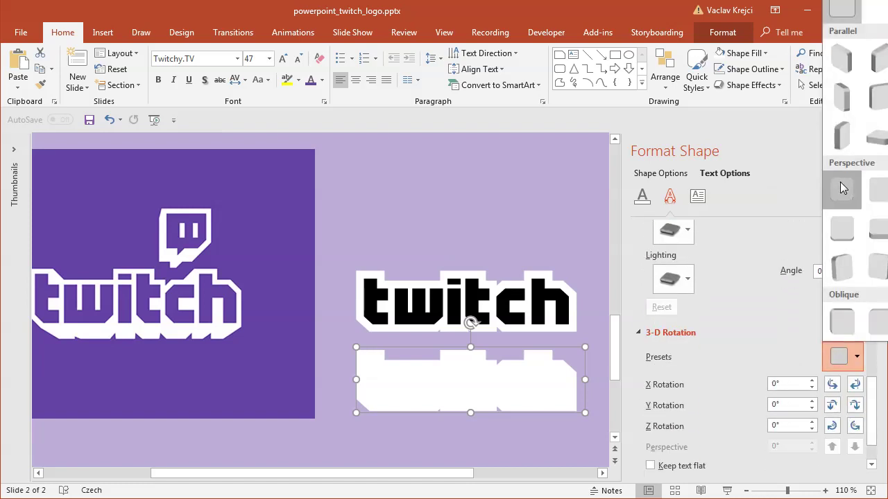
pyautogui.click(841, 186)
pyautogui.moveTo(872, 386); pyautogui.dragTo(872, 360)
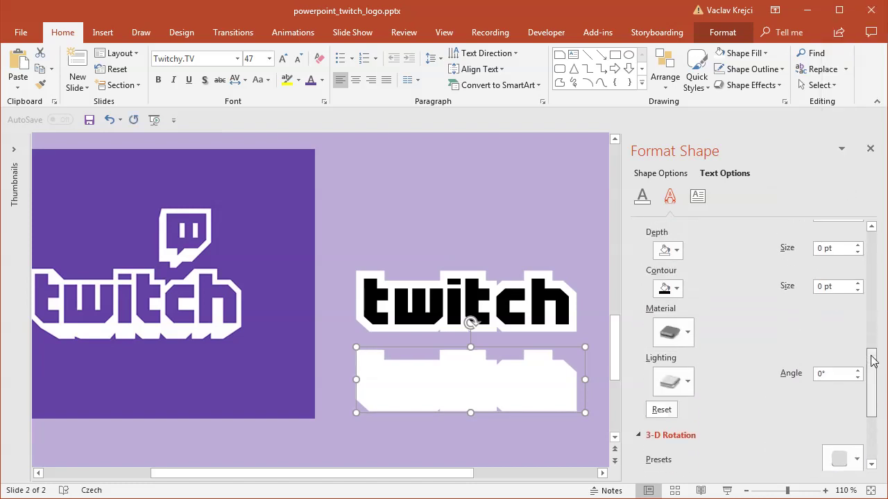
pyautogui.click(820, 251)
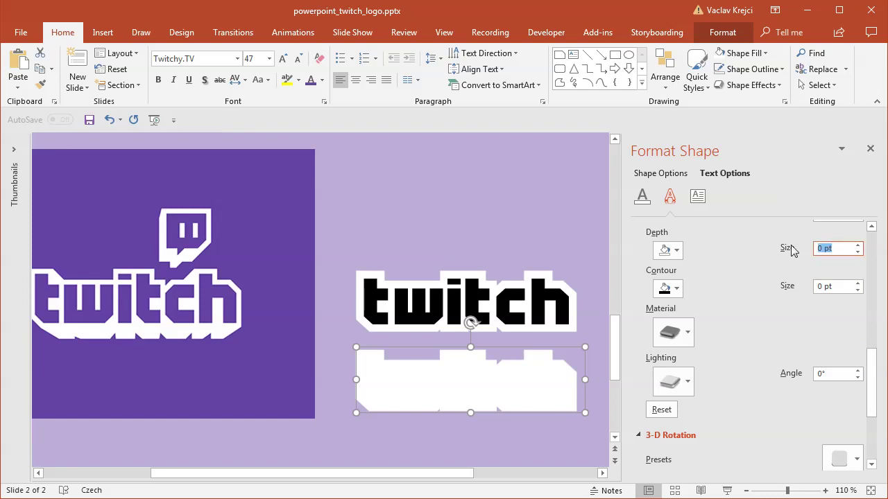
# Try a red 10 pt text outline on the lower copy
pyautogui.click(642, 197)
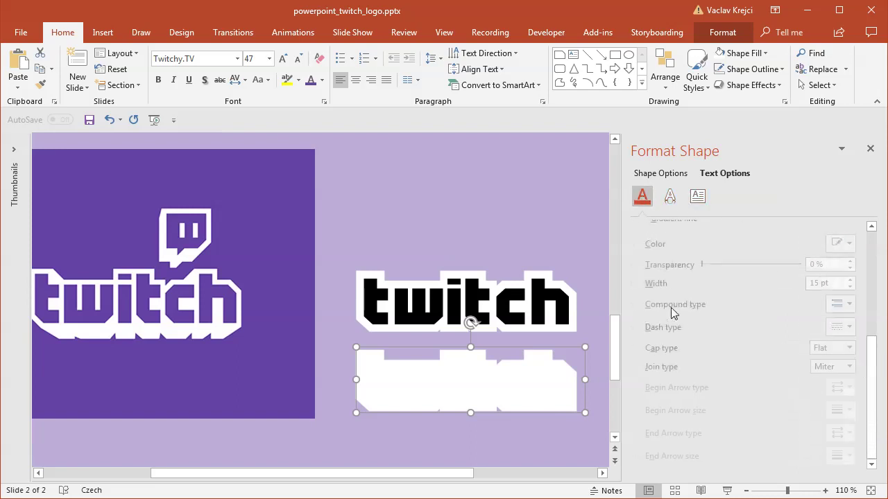
pyautogui.moveTo(871, 362); pyautogui.dragTo(871, 322)
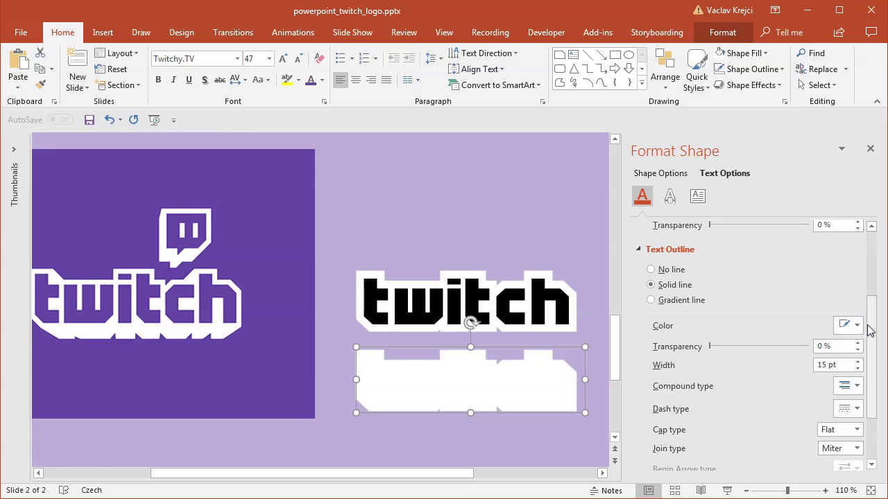
pyautogui.click(854, 326)
pyautogui.click(852, 432)
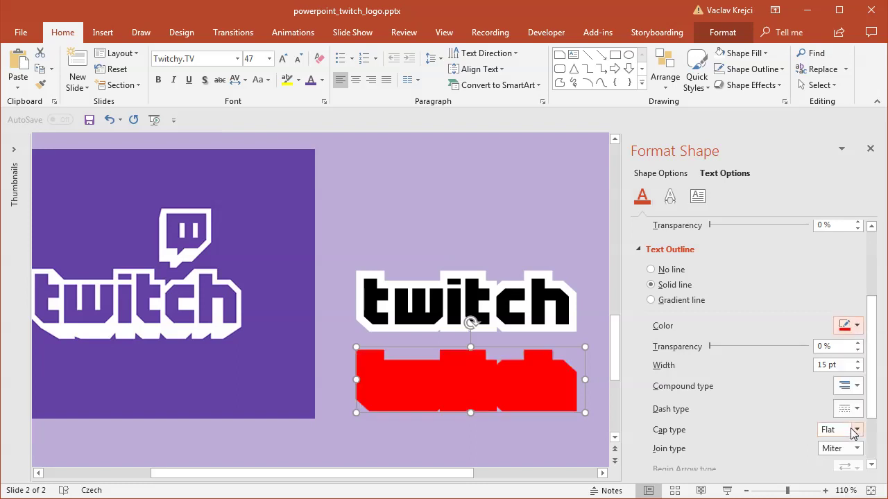
pyautogui.moveTo(844, 368); pyautogui.dragTo(808, 370)
pyautogui.write('10')
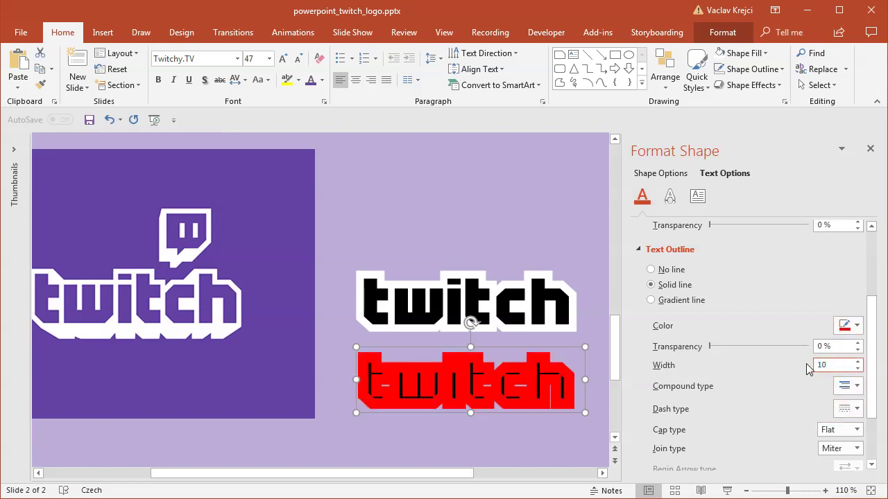
# Set the 3-D depth size of the lower lettering to 50 pt
pyautogui.click(670, 196)
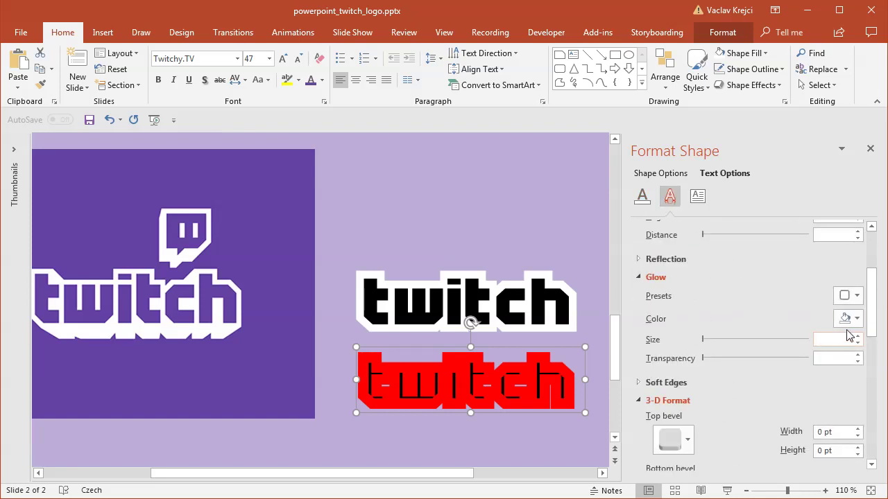
pyautogui.moveTo(871, 323); pyautogui.dragTo(871, 390)
pyautogui.click(823, 303)
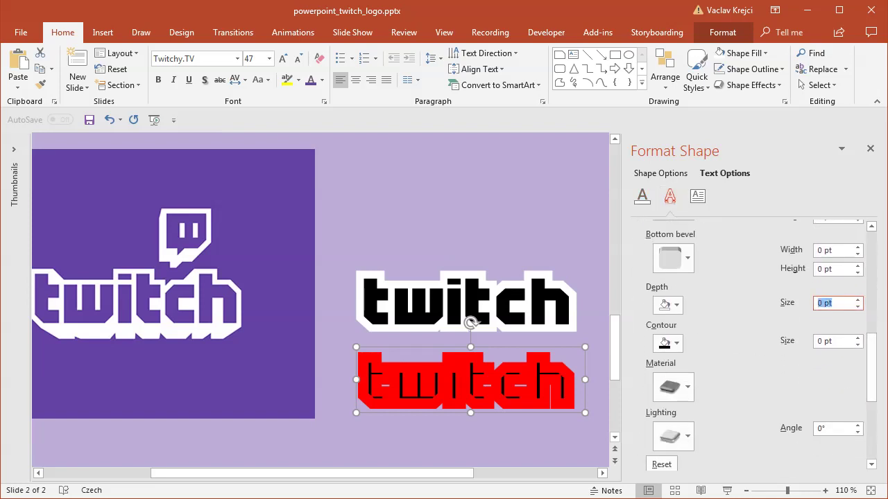
pyautogui.write('50')
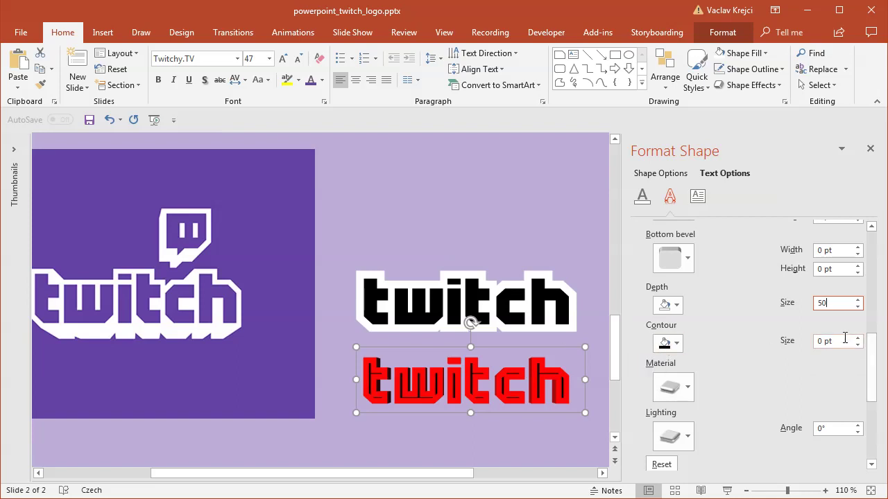
# Remove the text outline from the lower copy by setting it to no line
pyautogui.click(641, 196)
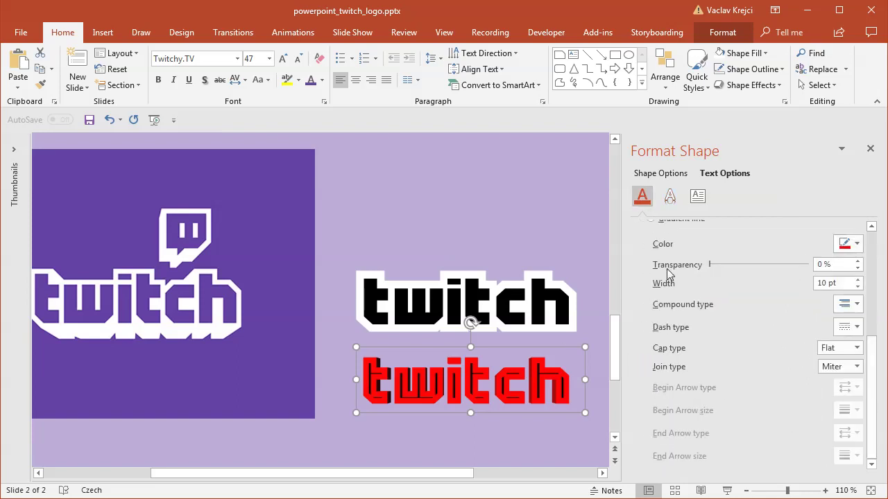
pyautogui.scroll(2, 878, 399)
pyautogui.click(669, 278)
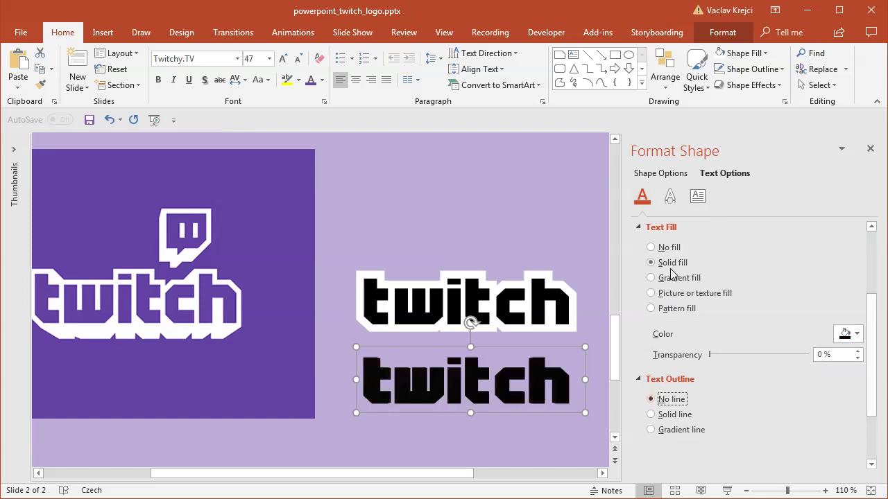
# Set the 3-D contour size of the lower lettering to 10.5 pt, after trying 50 pt and 10 pt
pyautogui.click(669, 197)
pyautogui.moveTo(872, 293); pyautogui.dragTo(874, 390)
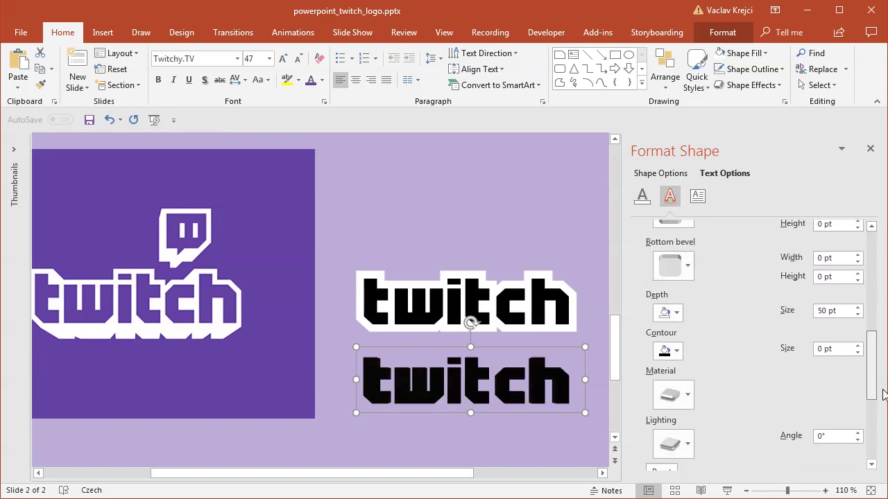
pyautogui.click(839, 348)
pyautogui.write('50')
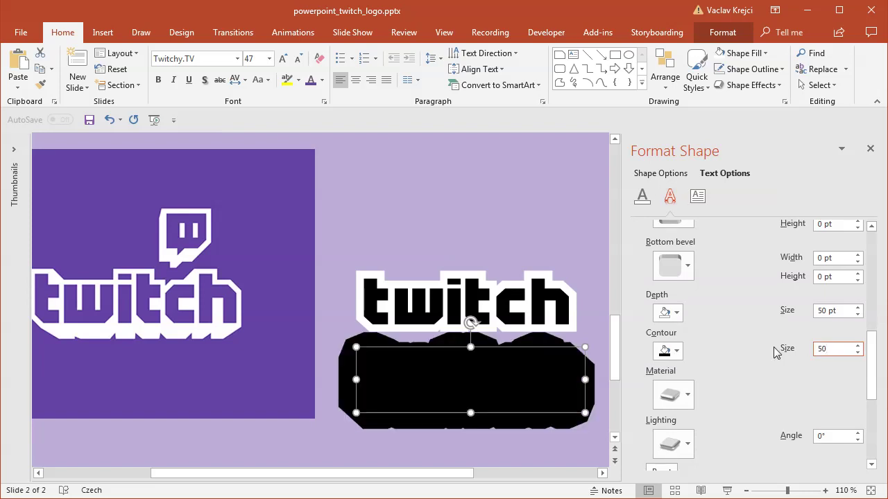
pyautogui.press('Return')
pyautogui.write('10')
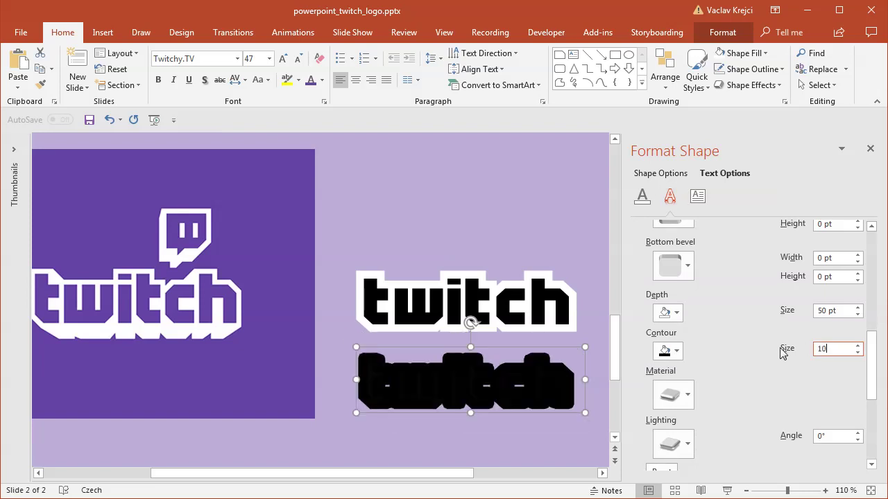
pyautogui.write('.5')
pyautogui.press('Return')
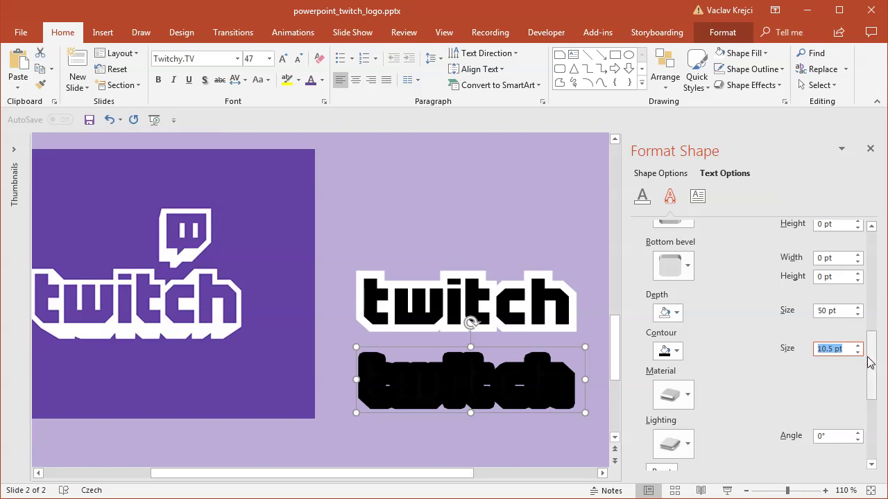
# Set the 3-D depth colour and the text fill of the lower copy to white
pyautogui.moveTo(874, 355); pyautogui.dragTo(876, 381)
pyautogui.scroll(2, 825, 361)
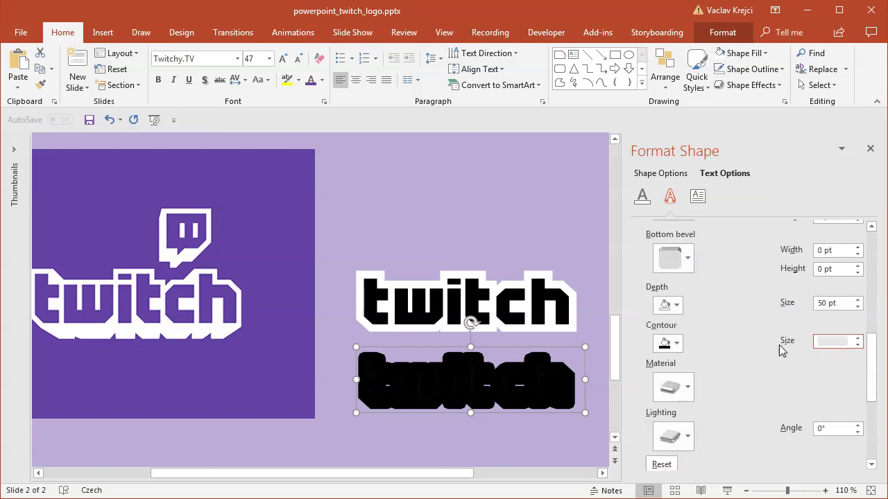
pyautogui.click(673, 304)
pyautogui.click(659, 338)
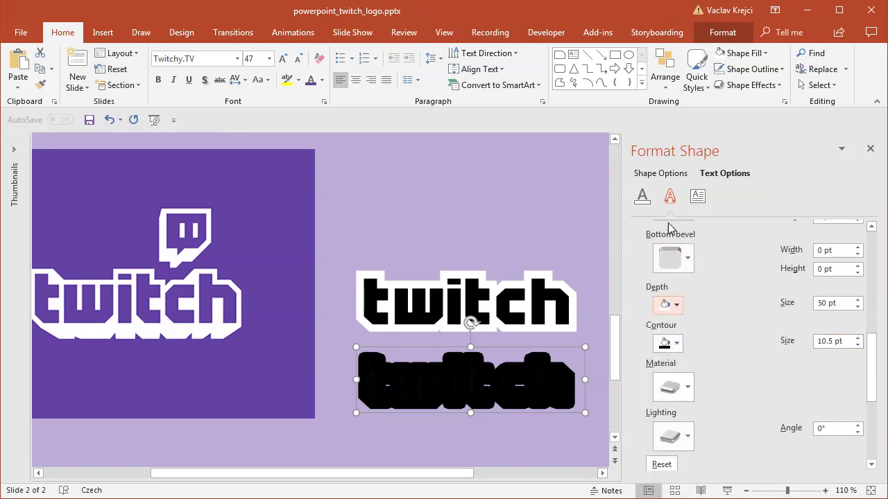
pyautogui.click(642, 196)
pyautogui.click(849, 333)
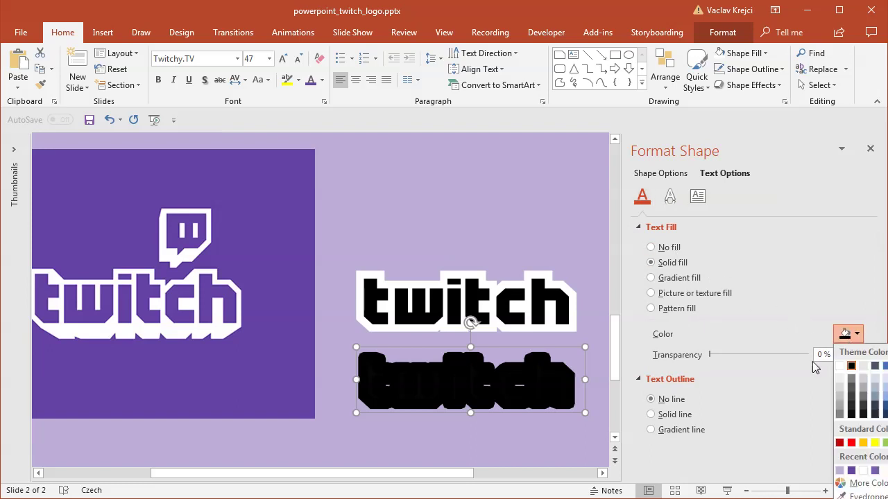
pyautogui.click(841, 368)
# Change the 3-D contour colour of the lower lettering to white
pyautogui.click(670, 196)
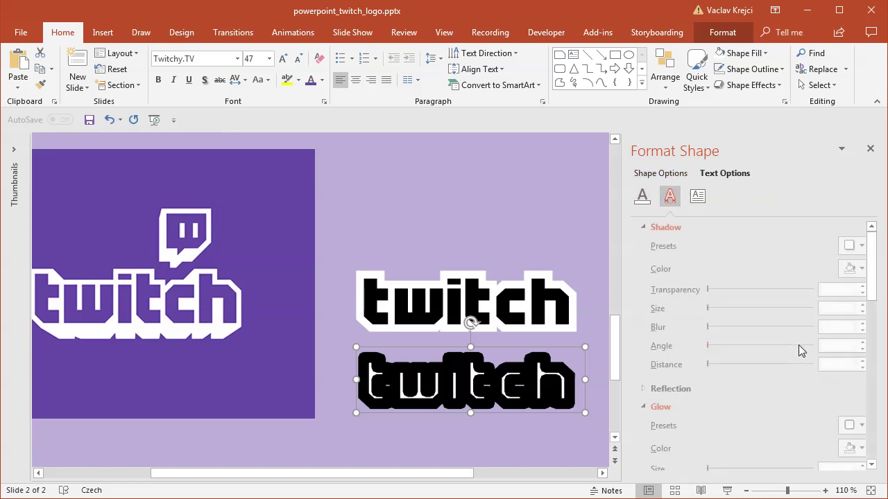
pyautogui.moveTo(874, 294); pyautogui.dragTo(877, 409)
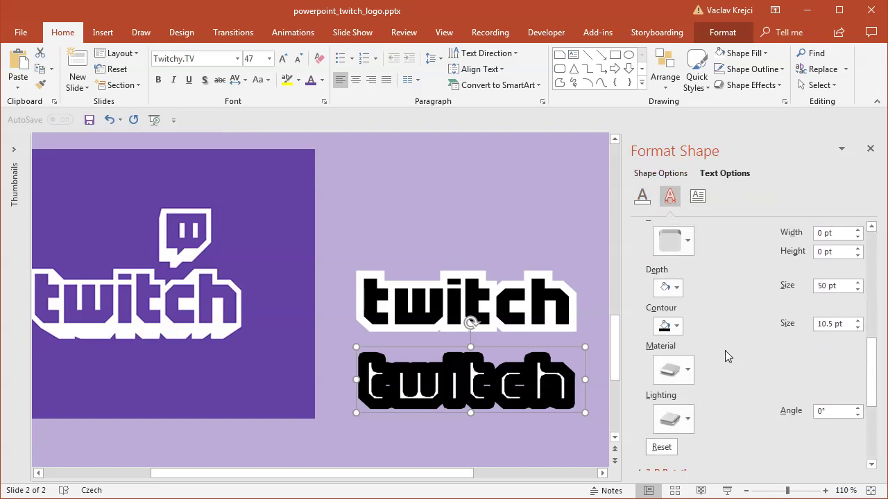
pyautogui.click(676, 326)
pyautogui.click(661, 359)
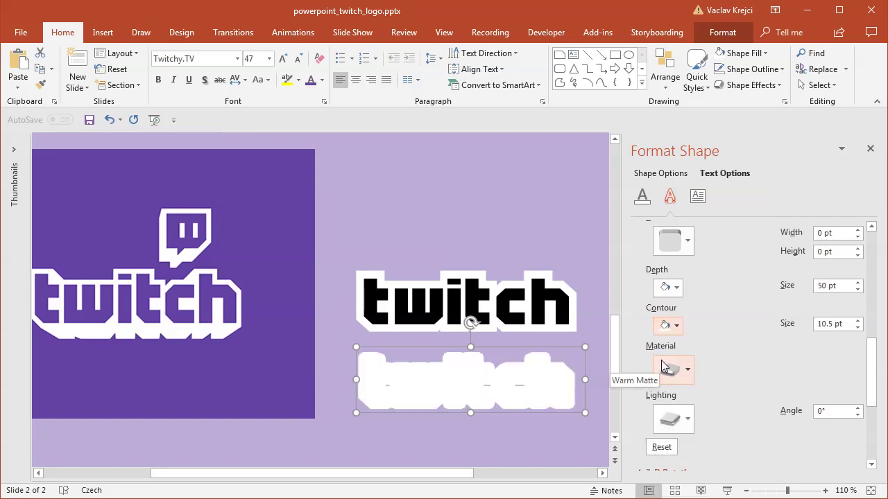
# Set the lower lettering's 3-D rotation to a perspective of 80° and a Y rotation of 350°
pyautogui.moveTo(871, 367); pyautogui.dragTo(871, 420)
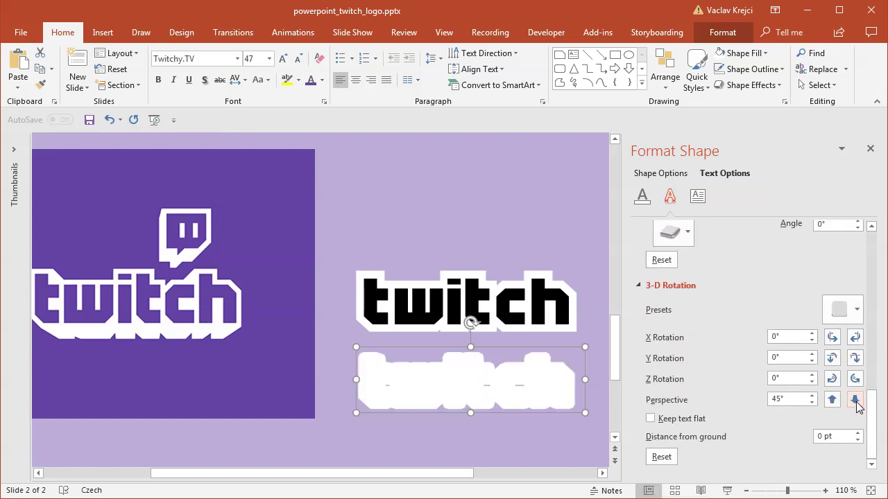
pyautogui.click(855, 401)
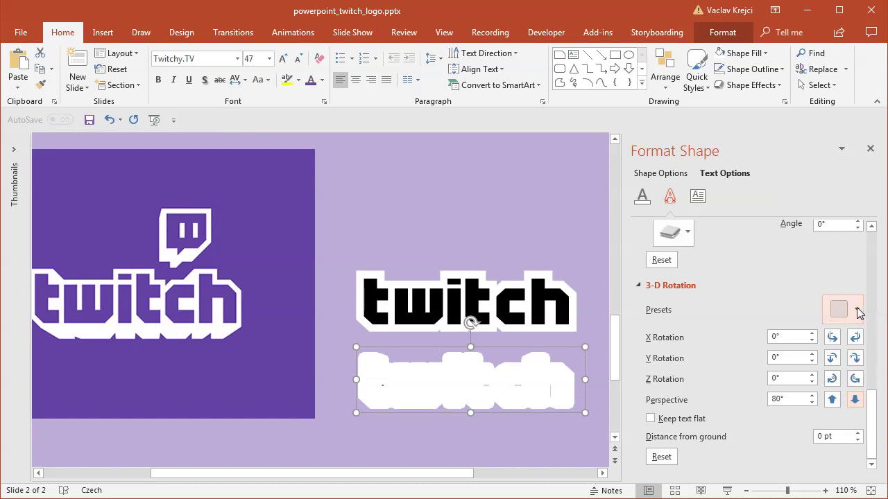
pyautogui.click(855, 360)
pyautogui.click(856, 359)
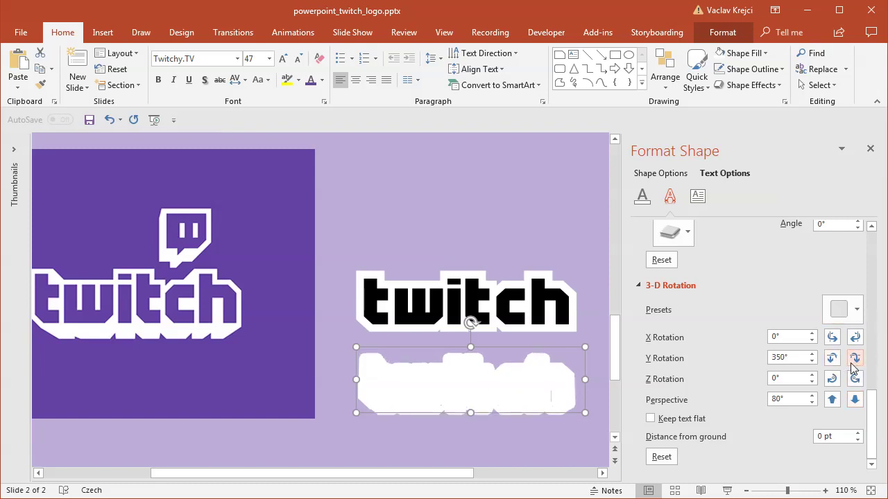
# Set the lower lettering's Y rotation to 345° and move it behind the upper lettering
pyautogui.click(855, 358)
pyautogui.moveTo(559, 347); pyautogui.dragTo(561, 271)
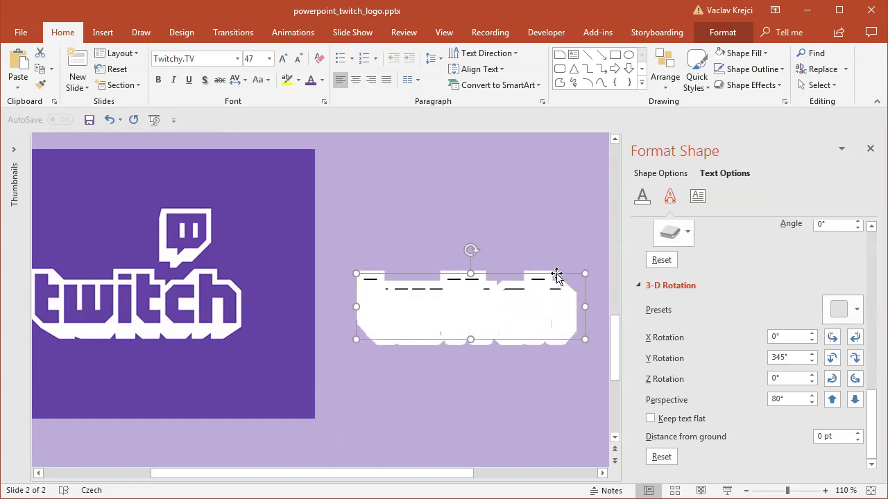
pyautogui.rightClick(555, 278)
pyautogui.click(624, 424)
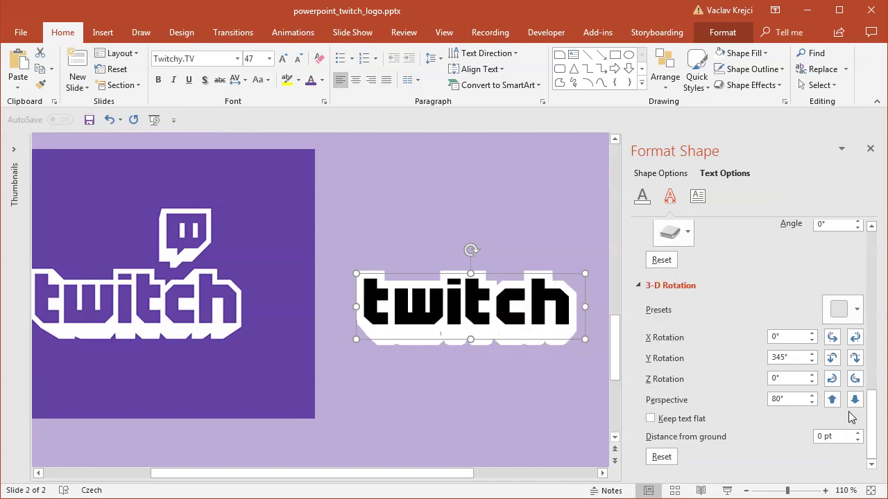
# Set the extruded copy's Y rotation back to 350° and its 3-D contour size to 14 pt
pyautogui.click(832, 359)
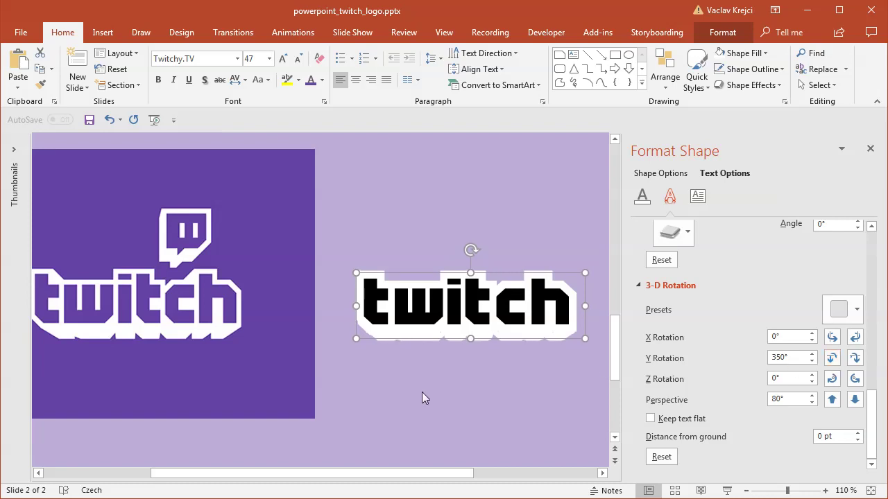
pyautogui.scroll(5, 863, 374)
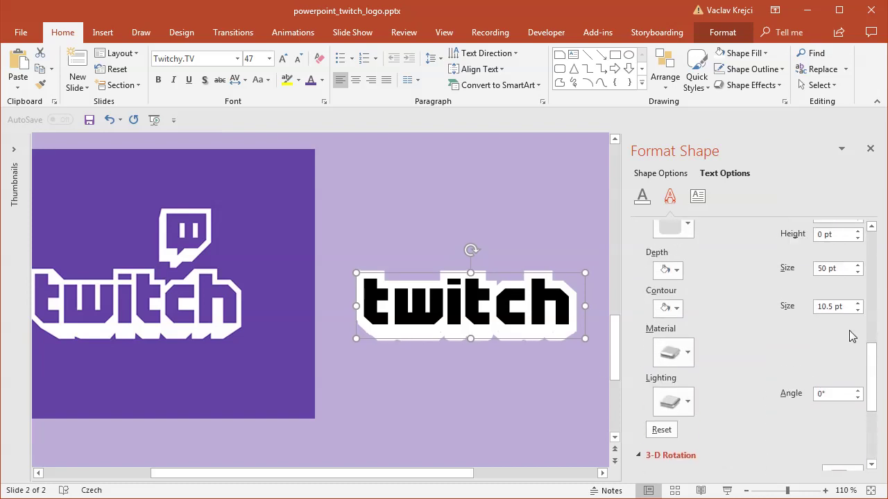
pyautogui.click(839, 306)
pyautogui.press('Up')
pyautogui.press('Up')
pyautogui.press('Up')
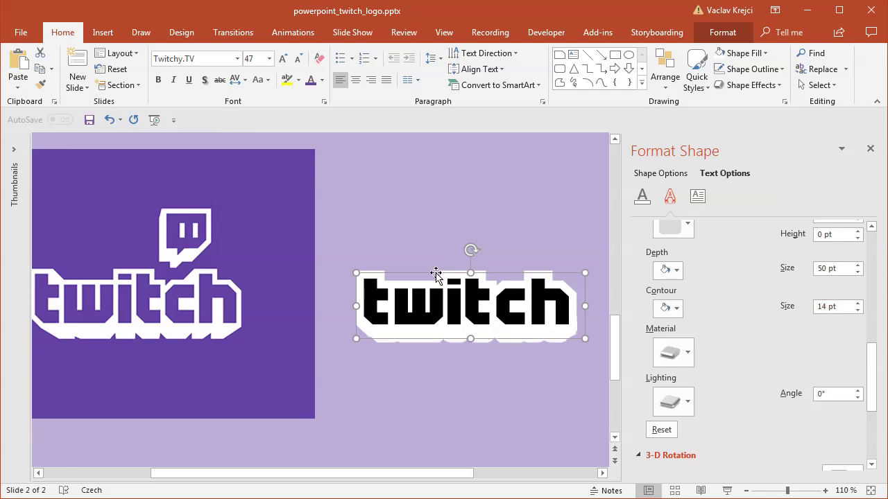
# Nudge the white extruded copy slightly upward so it lines up with the outlined lettering
pyautogui.click(472, 438)
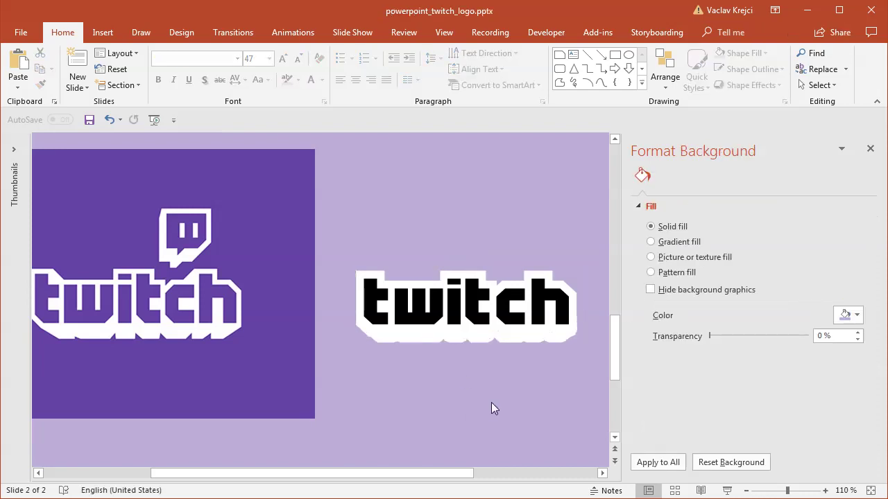
pyautogui.click(414, 282)
pyautogui.moveTo(423, 272); pyautogui.dragTo(423, 275)
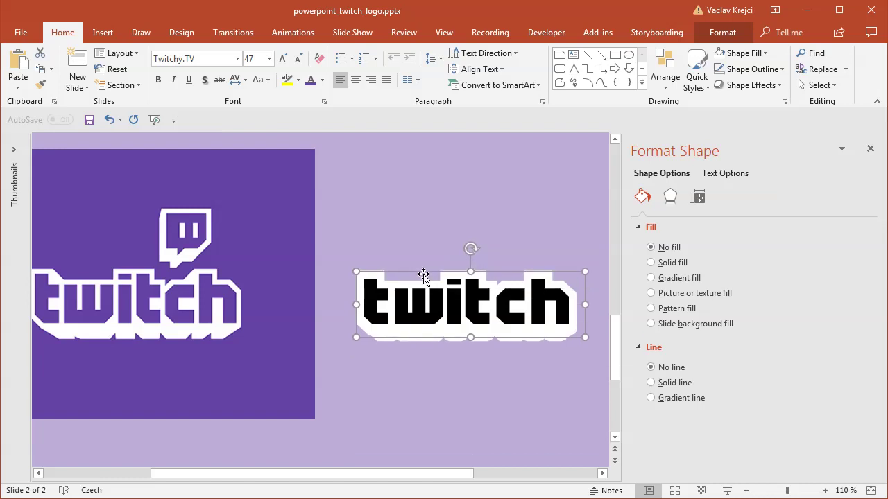
pyautogui.click(438, 385)
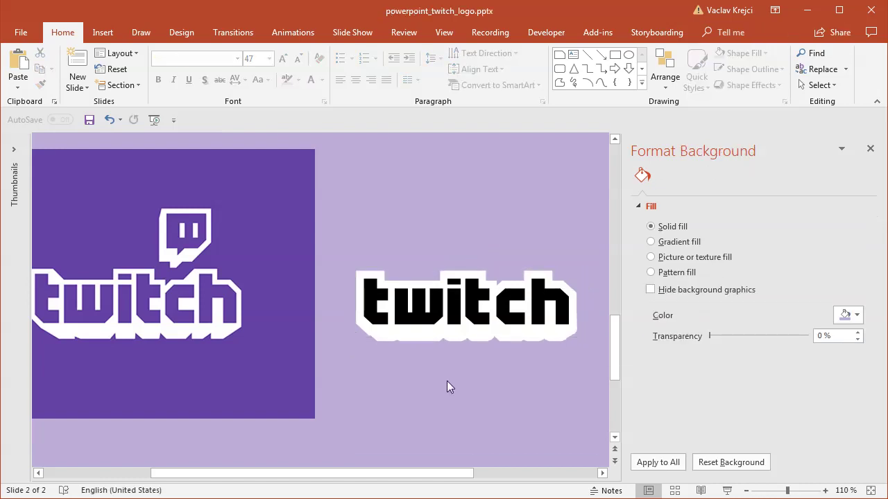
# Change the text fill of the black front lettering to the logo's purple
pyautogui.click(472, 280)
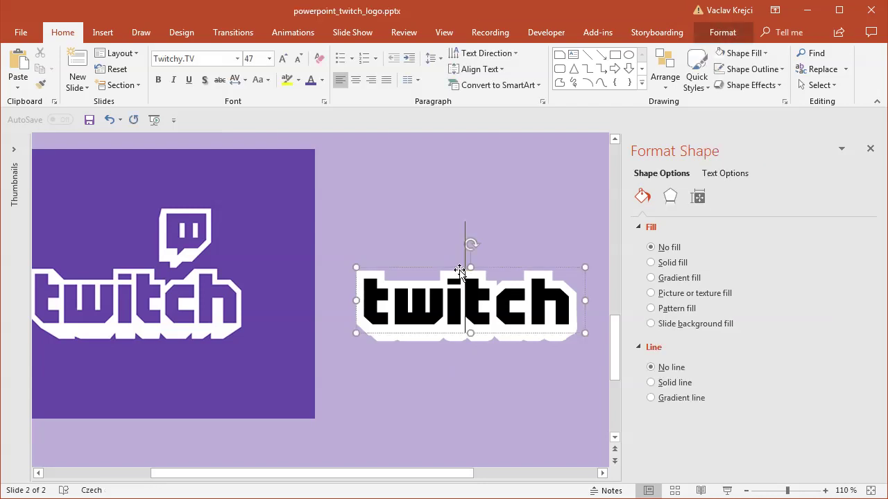
pyautogui.moveTo(459, 270); pyautogui.dragTo(459, 269)
pyautogui.click(724, 174)
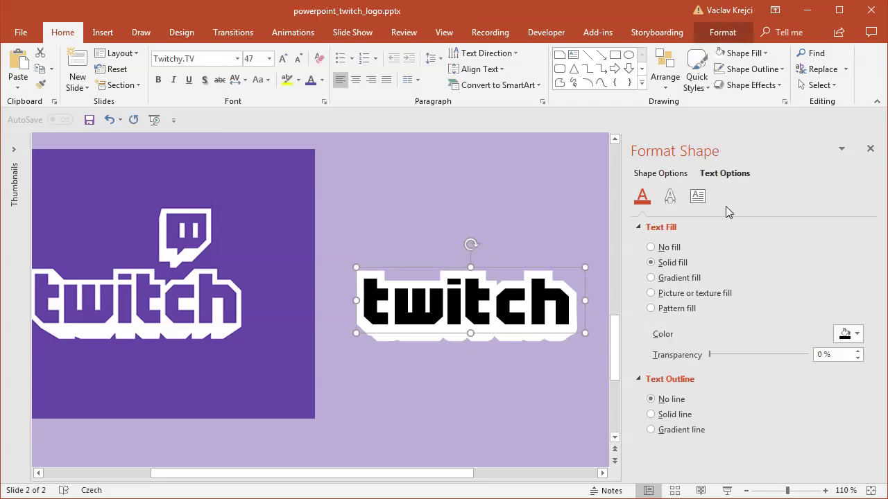
pyautogui.click(848, 334)
pyautogui.click(853, 477)
pyautogui.click(519, 401)
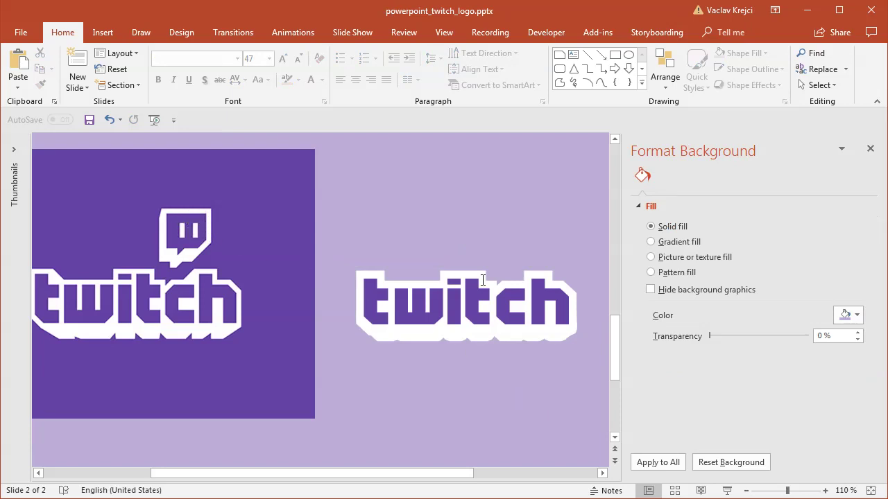
# Add a text box containing the letter s above the lettering and select the letter
pyautogui.click(102, 33)
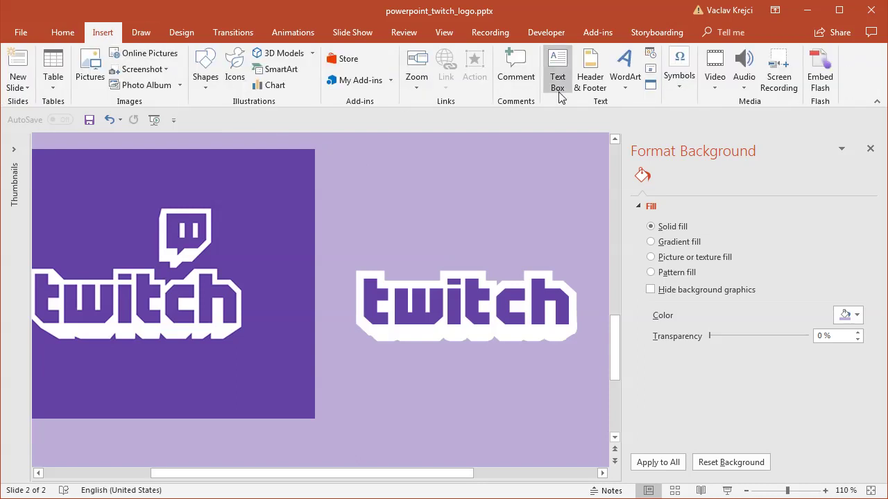
pyautogui.click(557, 69)
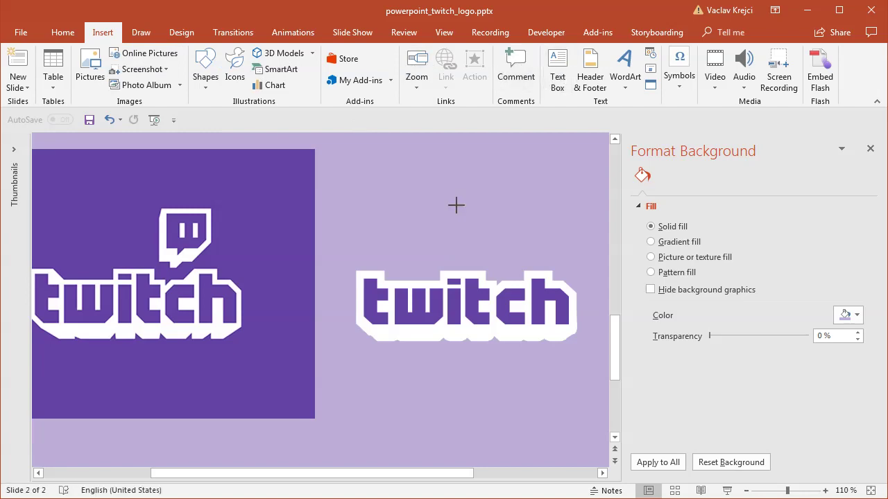
pyautogui.click(455, 205)
pyautogui.write('s')
pyautogui.moveTo(470, 223); pyautogui.dragTo(456, 225)
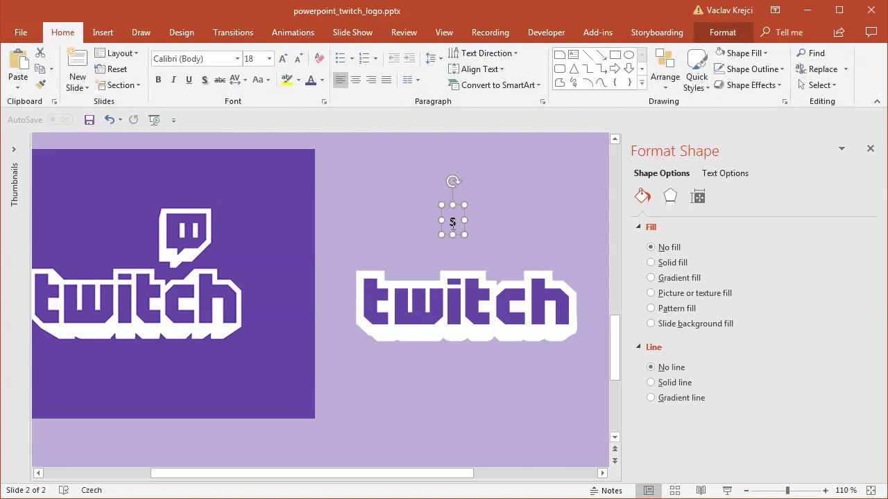
pyautogui.doubleClick(452, 222)
# Show the Twitchy.TV font's characters in the Symbol dialog, keeping the new text box in view
pyautogui.click(105, 33)
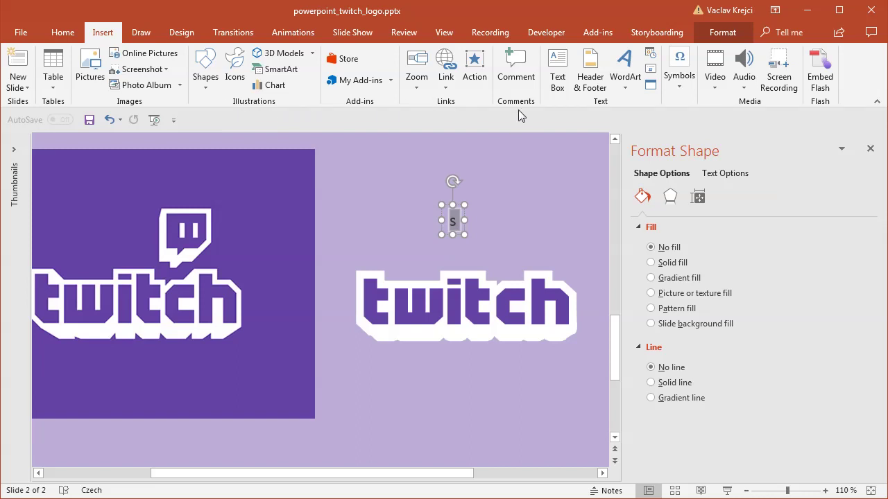
pyautogui.click(679, 73)
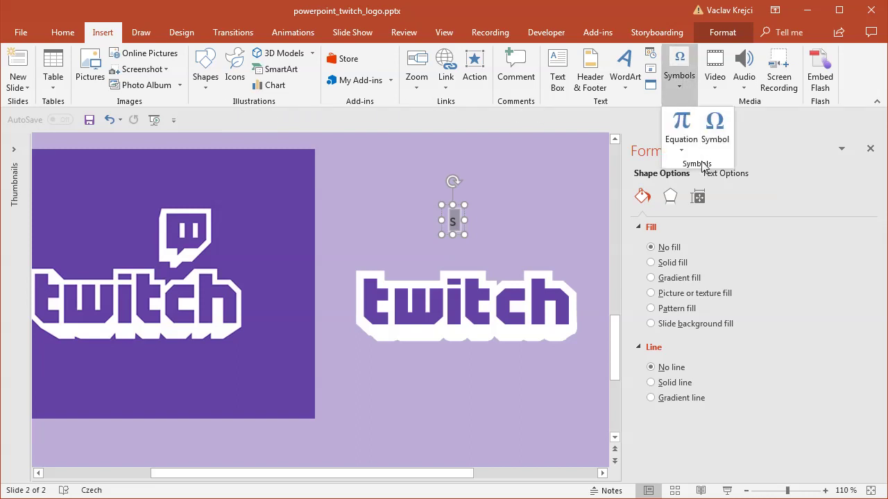
pyautogui.click(705, 140)
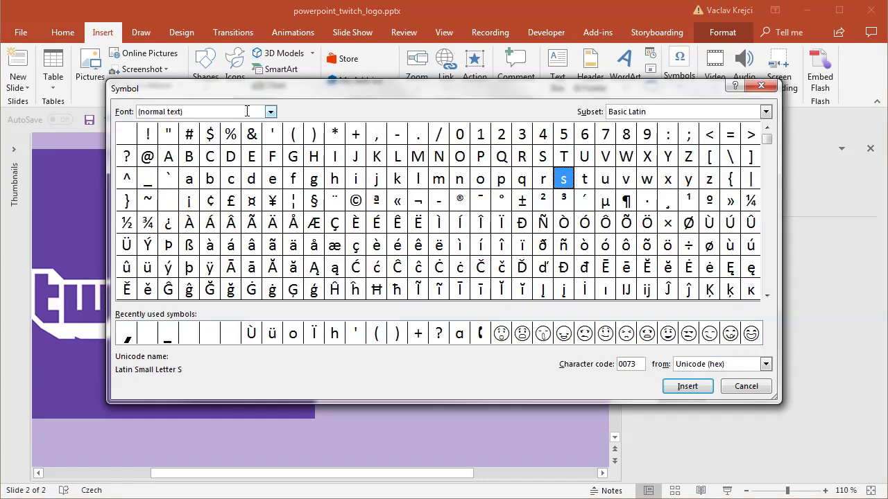
pyautogui.moveTo(250, 111); pyautogui.dragTo(119, 115)
pyautogui.write('twitchy.TV')
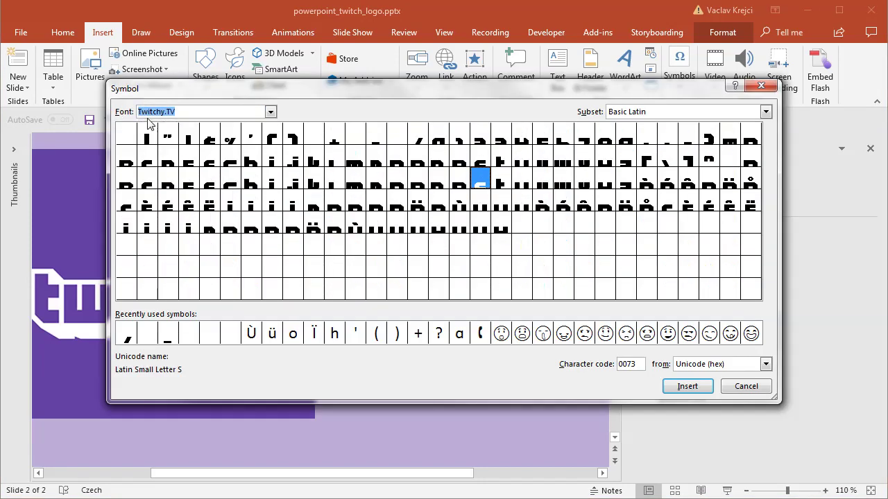
pyautogui.click(134, 136)
pyautogui.click(314, 136)
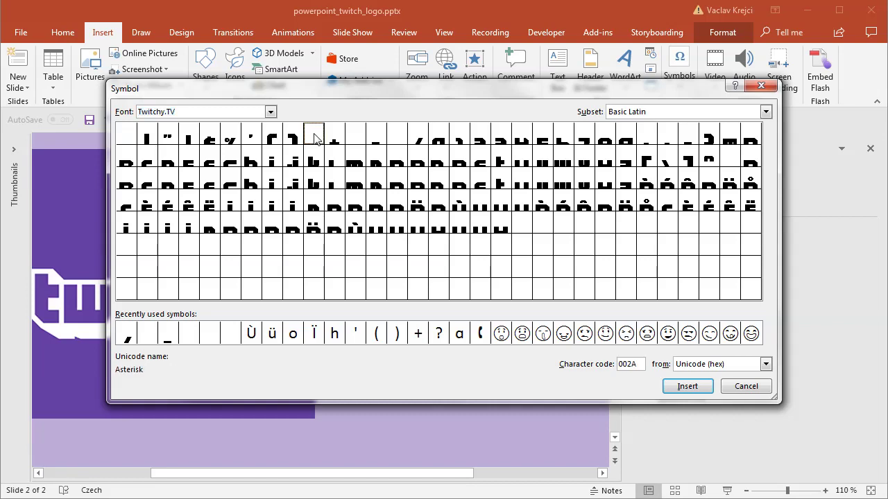
pyautogui.moveTo(334, 104); pyautogui.dragTo(425, 318)
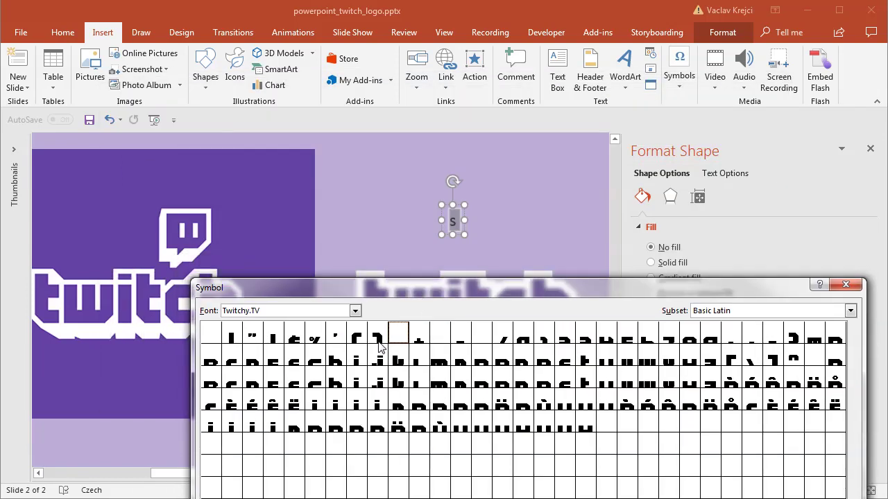
# Replace the letter s with the Twitchy.TV comma and full stop symbols, and remove the text box
pyautogui.doubleClick(440, 335)
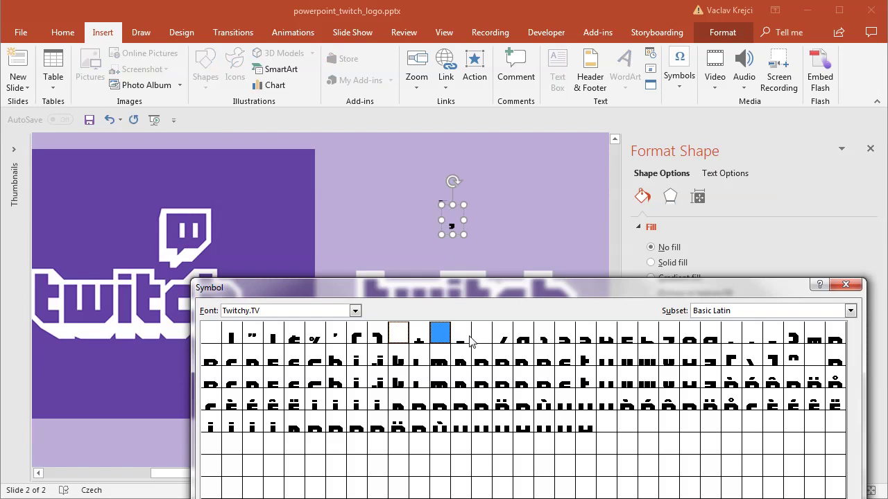
pyautogui.click(481, 335)
pyautogui.press('Return')
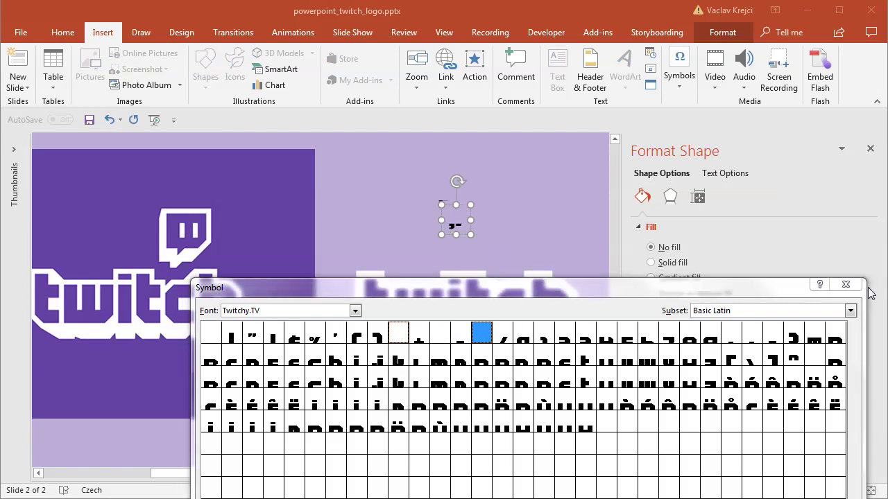
pyautogui.press('Escape')
pyautogui.moveTo(470, 235)
pyautogui.mouseDown()
pyautogui.moveTo(504, 264)
pyautogui.moveTo(460, 214)
pyautogui.moveTo(472, 245)
pyautogui.moveTo(469, 222)
pyautogui.moveTo(500, 273)
pyautogui.moveTo(479, 224)
pyautogui.moveTo(457, 208)
pyautogui.moveTo(480, 253)
pyautogui.moveTo(451, 218)
pyautogui.moveTo(458, 208)
pyautogui.moveTo(489, 255)
pyautogui.moveTo(448, 214)
pyautogui.moveTo(493, 254)
pyautogui.moveTo(495, 217)
pyautogui.moveTo(463, 234)
pyautogui.moveTo(482, 236)
pyautogui.mouseUp()
pyautogui.click(489, 252)
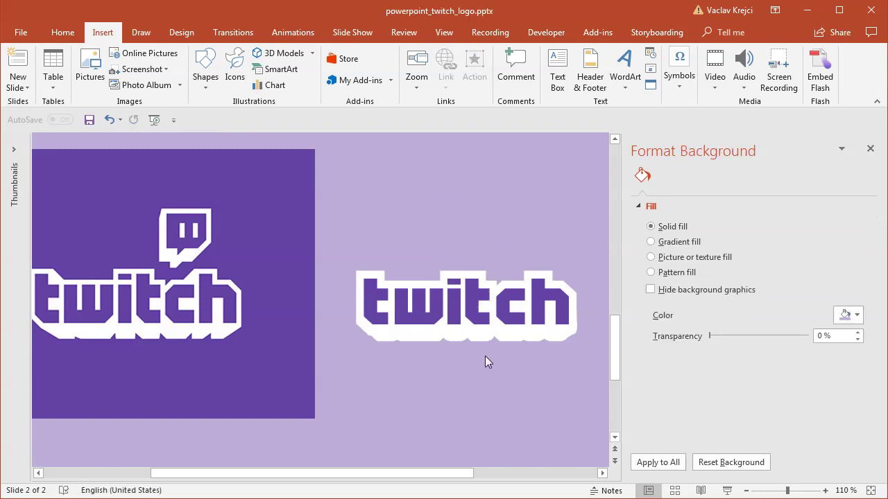
# Draw a single-snipped-corner rectangle about 1.39 cm wide and 1.18 cm high over the reference speech bubble's purple face
pyautogui.moveTo(442, 474); pyautogui.dragTo(397, 475)
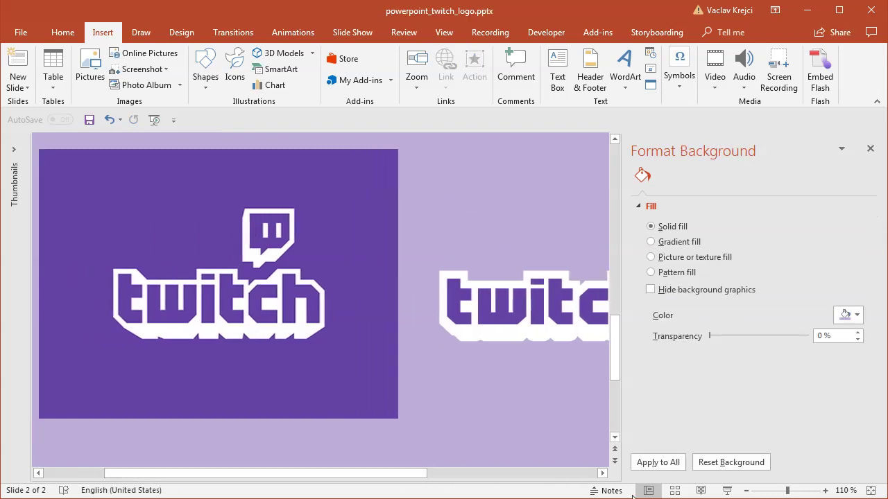
pyautogui.moveTo(799, 494); pyautogui.dragTo(806, 494)
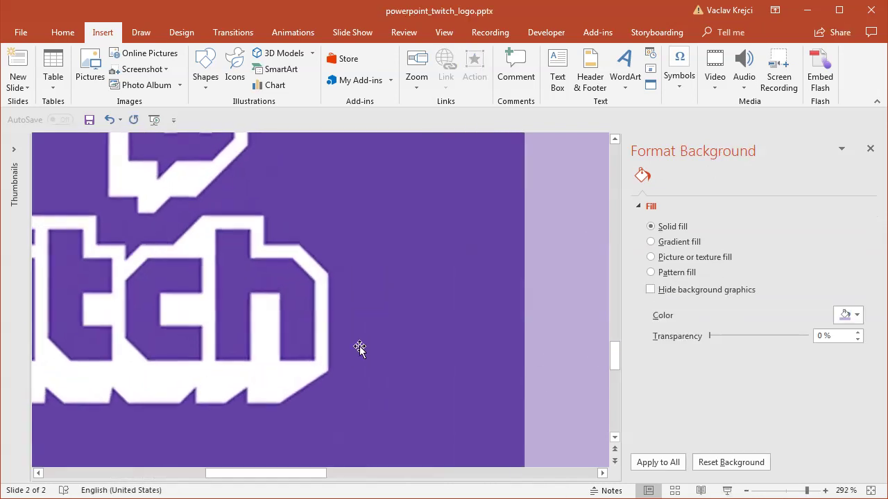
pyautogui.moveTo(608, 331); pyautogui.dragTo(608, 331)
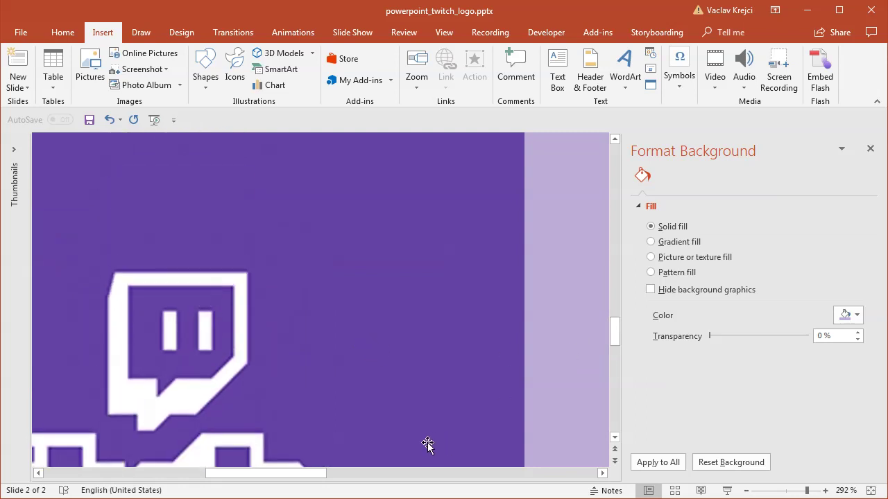
pyautogui.moveTo(317, 476); pyautogui.dragTo(282, 479)
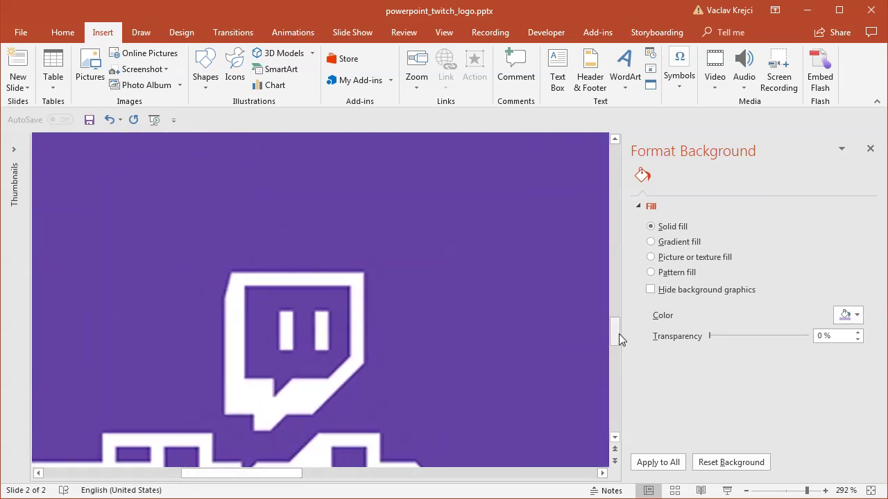
pyautogui.moveTo(619, 338); pyautogui.dragTo(618, 347)
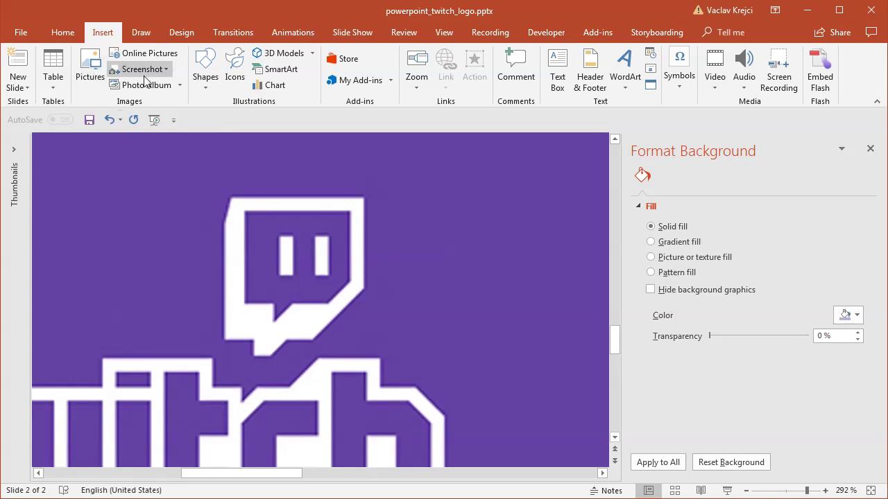
pyautogui.click(205, 77)
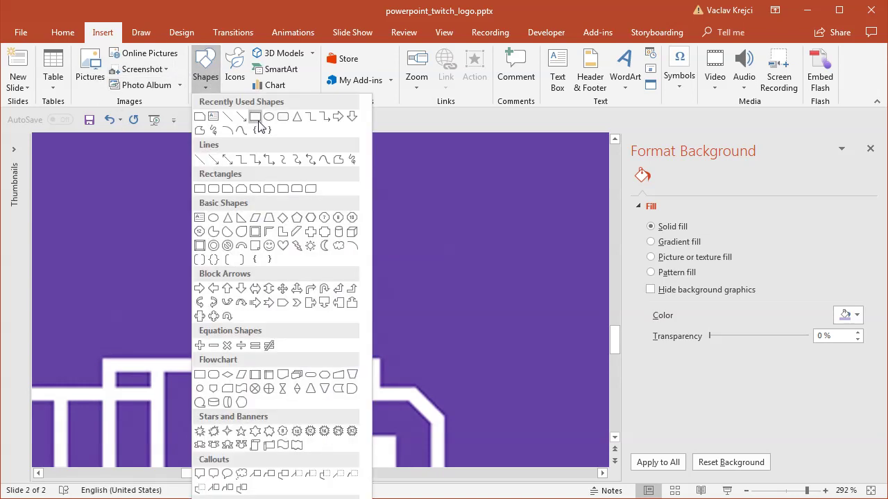
pyautogui.click(227, 189)
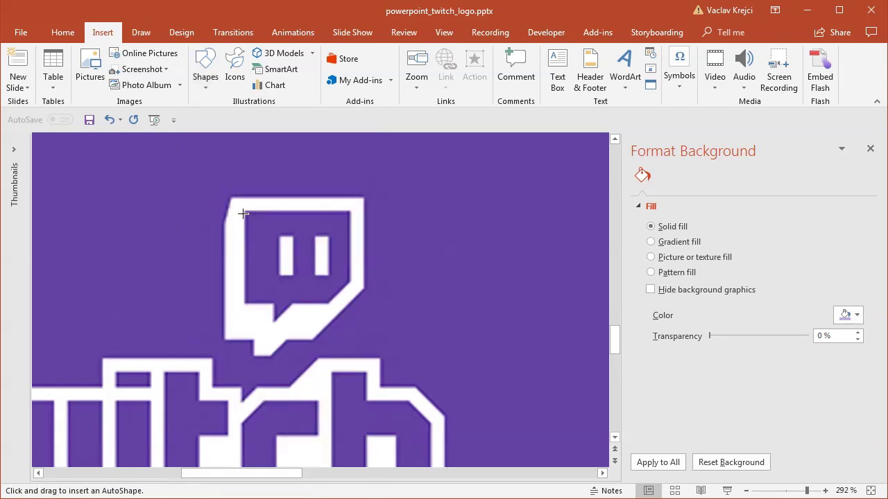
pyautogui.moveTo(242, 210); pyautogui.dragTo(350, 301)
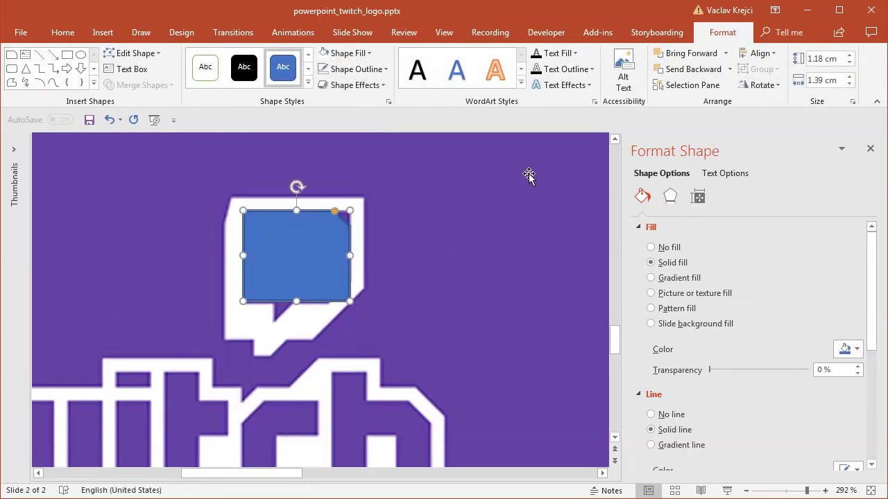
# Flip the snipped rectangle vertically and enlarge its snipped corner to match the speech bubble's cut corner
pyautogui.click(761, 91)
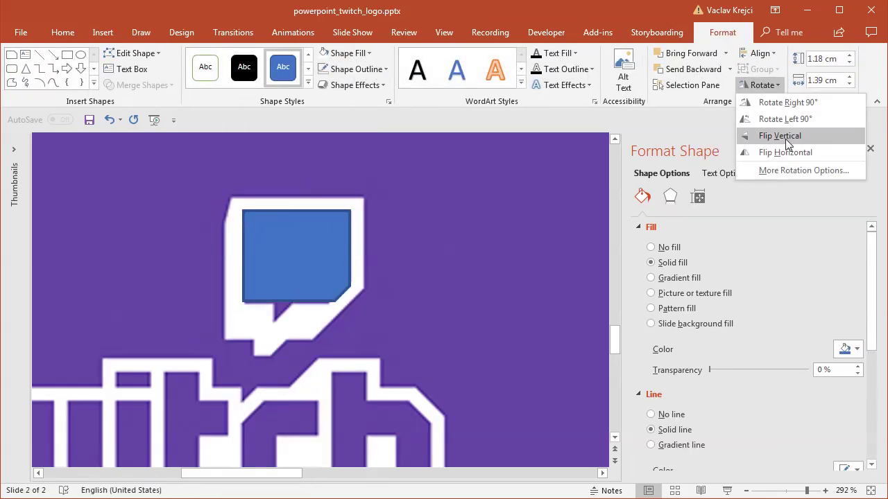
pyautogui.click(784, 137)
pyautogui.moveTo(333, 302); pyautogui.dragTo(326, 302)
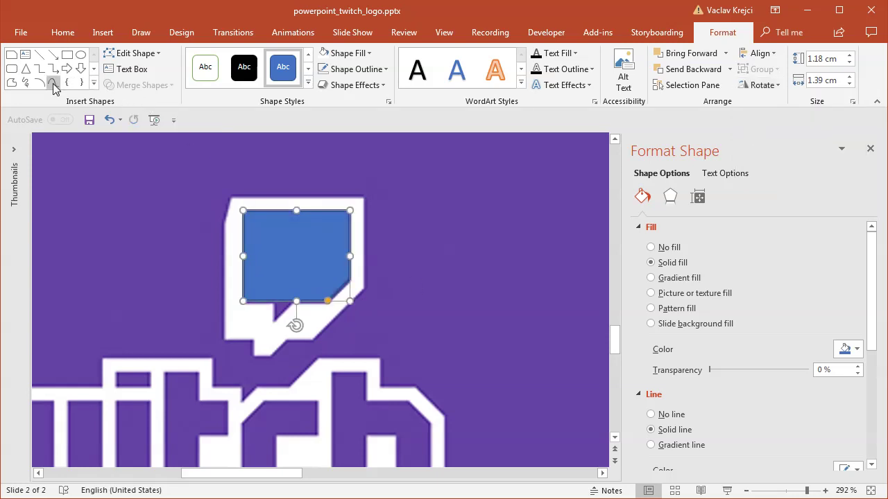
# Draw a right triangle about 0.58 cm wide and 0.58 cm high on the snipped rectangle
pyautogui.click(103, 33)
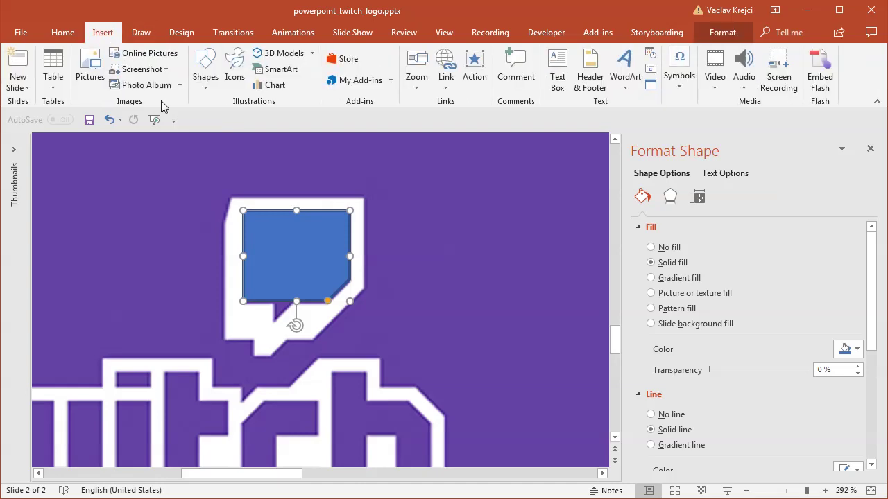
pyautogui.click(205, 69)
pyautogui.click(240, 217)
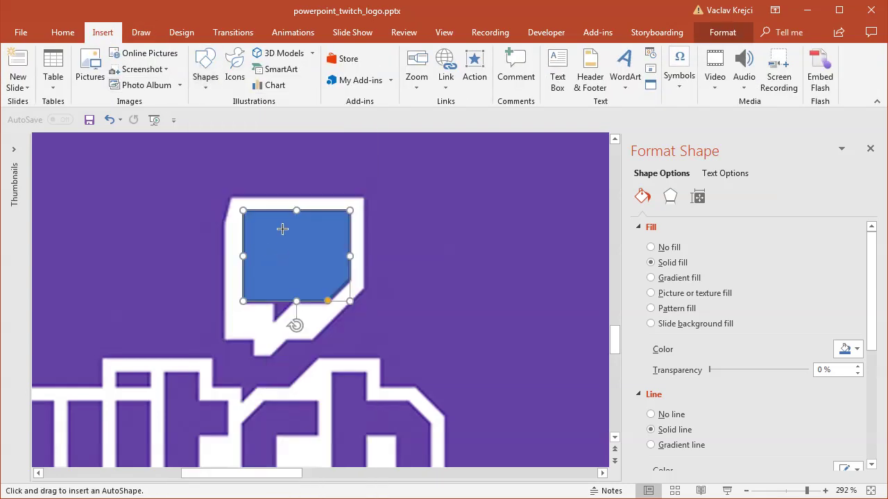
pyautogui.moveTo(279, 225); pyautogui.dragTo(324, 270)
# Flip the right triangle vertically and place it over the tail of the reference bubble's purple face
pyautogui.click(761, 84)
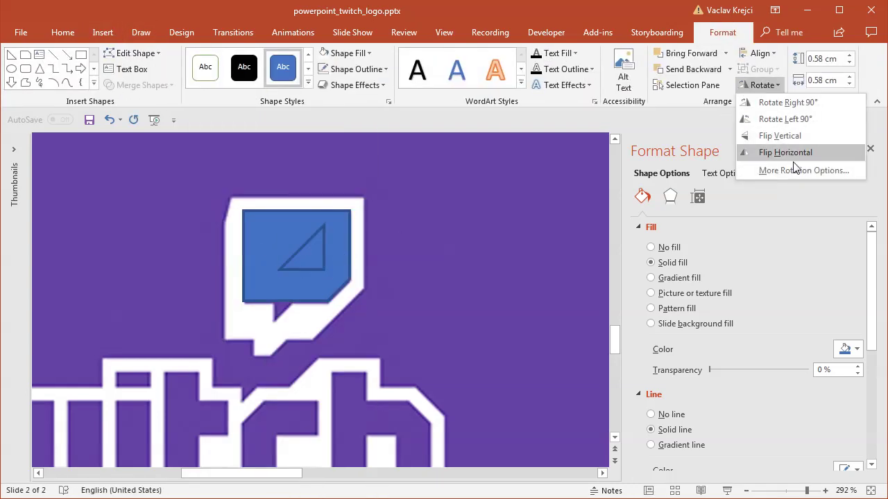
pyautogui.click(779, 136)
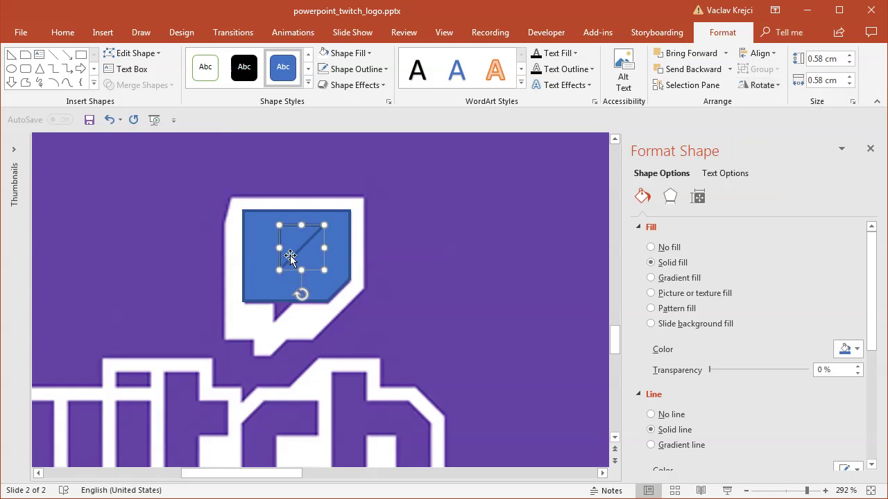
pyautogui.moveTo(291, 258); pyautogui.dragTo(289, 292)
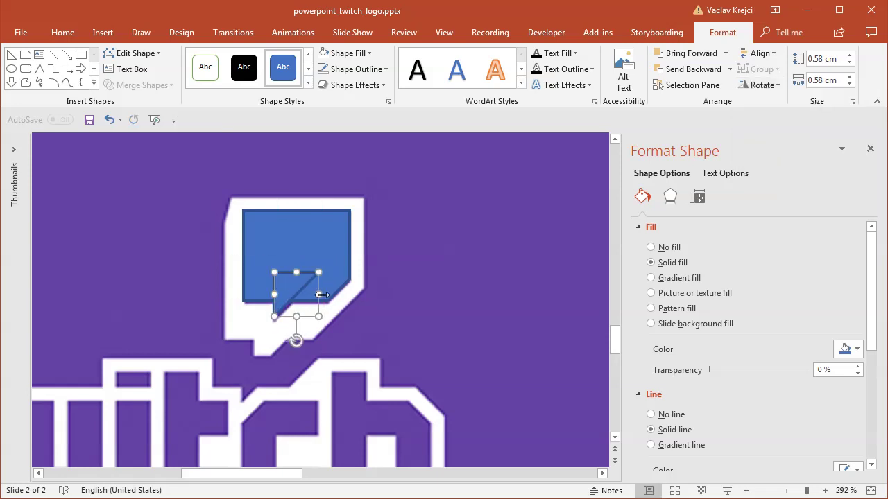
# Duplicate the snipped rectangle and align the copy with the upper-left corner of the reference bubble's white outline
pyautogui.click(322, 255)
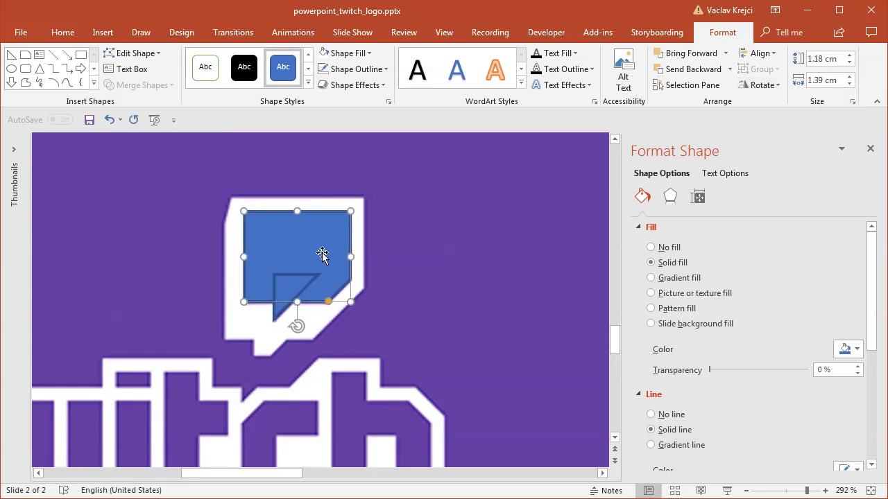
pyautogui.hotkey('ctrl', 'c')
pyautogui.hotkey('ctrl', 'v')
pyautogui.moveTo(340, 258); pyautogui.dragTo(288, 211)
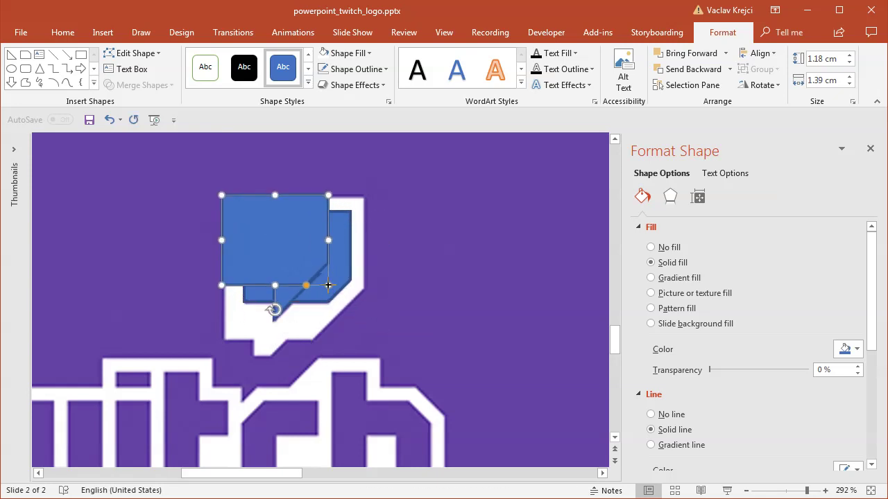
# Enlarge the copied snipped rectangle to about 1.85 cm wide and 1.91 cm high, and extend its cut corner to match the white outline
pyautogui.moveTo(328, 285); pyautogui.dragTo(361, 341)
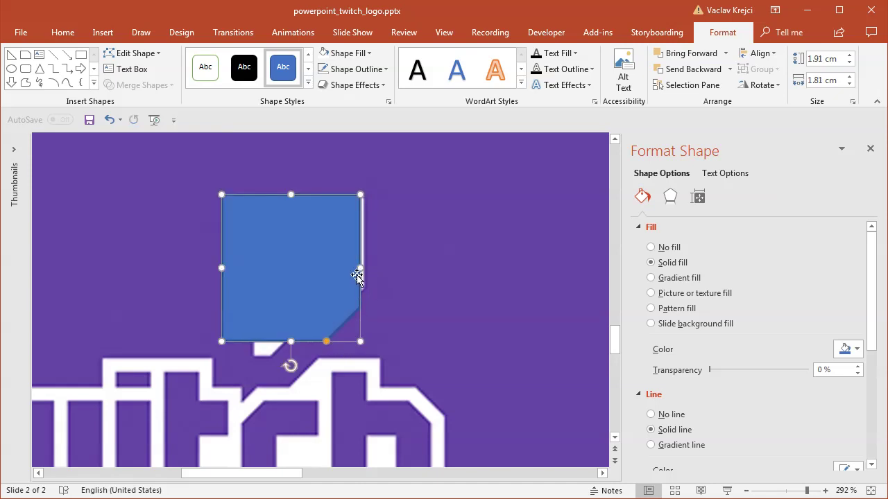
pyautogui.moveTo(357, 275); pyautogui.dragTo(363, 268)
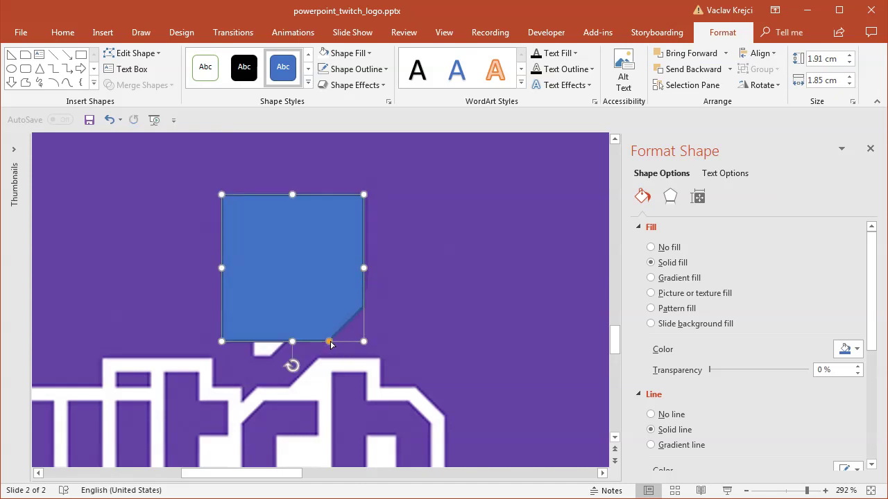
pyautogui.moveTo(330, 343); pyautogui.dragTo(311, 343)
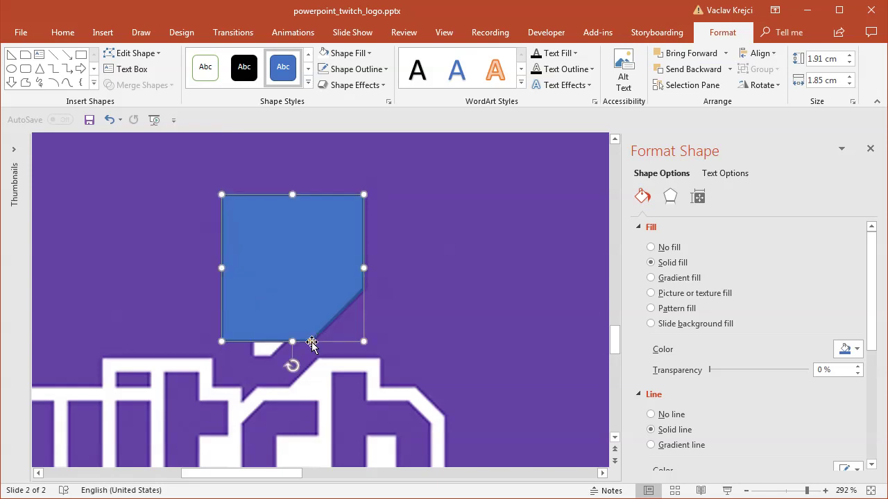
# Duplicate the large snipped rectangle and narrow the copy to about 0.42 cm to cover the white outline's tail
pyautogui.hotkey('ctrl', 'd')
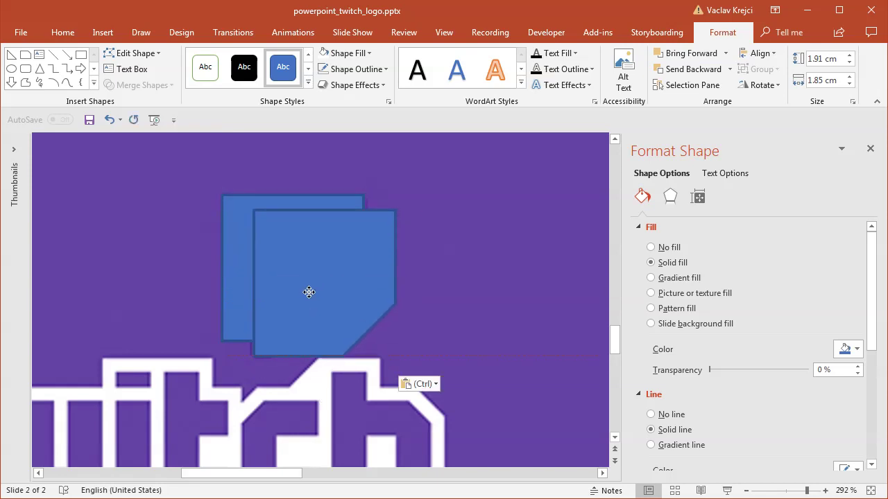
pyautogui.click(369, 338)
pyautogui.moveTo(390, 354); pyautogui.dragTo(285, 356)
pyautogui.click(264, 358)
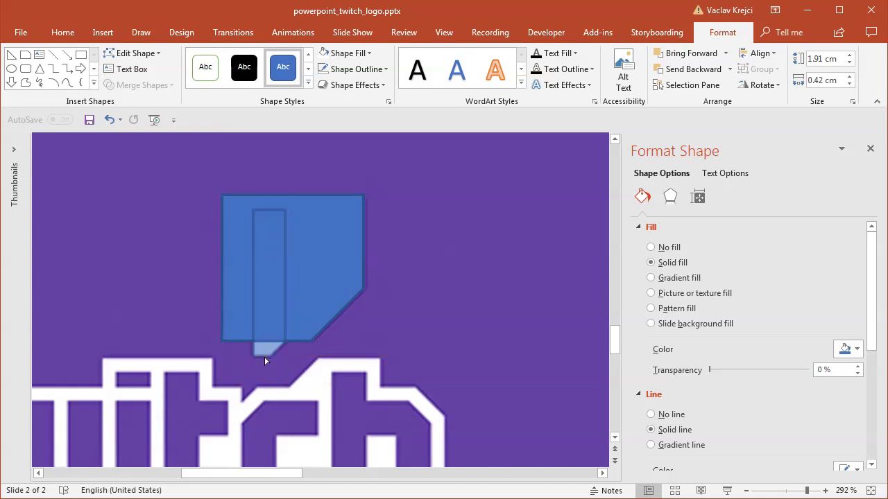
pyautogui.click(262, 358)
# Set the large snipped rectangle's fill transparency to 43% so the reference shows through
pyautogui.click(244, 278)
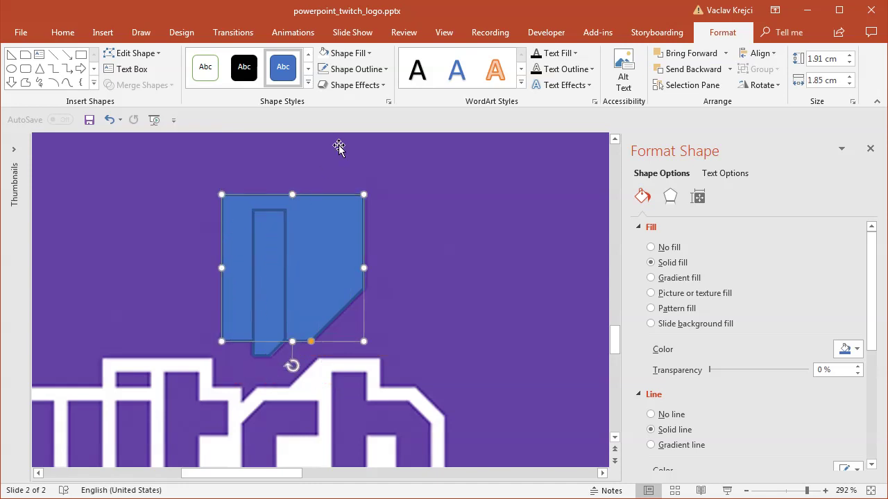
pyautogui.moveTo(710, 375); pyautogui.dragTo(755, 372)
pyautogui.moveTo(807, 493); pyautogui.dragTo(818, 491)
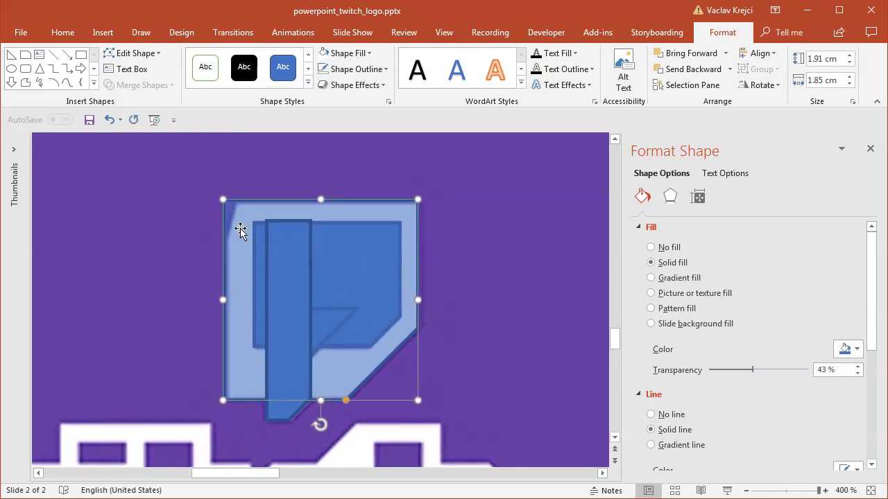
# Draw a tall rectangle beside the bubble, tilt it to match the outline's slanted upper-left edge, and move it over that corner
pyautogui.click(81, 55)
pyautogui.moveTo(95, 176); pyautogui.dragTo(177, 345)
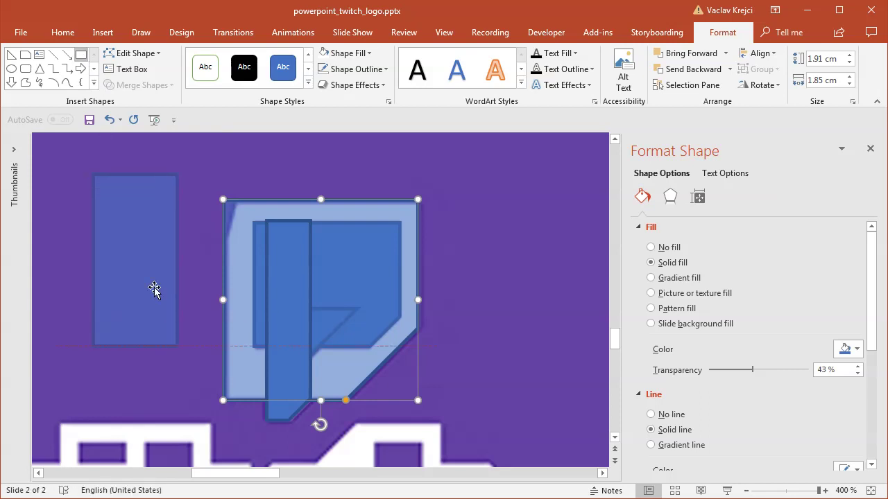
pyautogui.click(154, 290)
pyautogui.moveTo(135, 150); pyautogui.dragTo(162, 165)
pyautogui.moveTo(149, 257); pyautogui.dragTo(205, 208)
# Subtract the tilted rectangle from the large snipped rectangle to cut its upper-left corner
pyautogui.click(252, 211)
pyautogui.keyDown('shift'); pyautogui.click(208, 175); pyautogui.keyUp('shift')
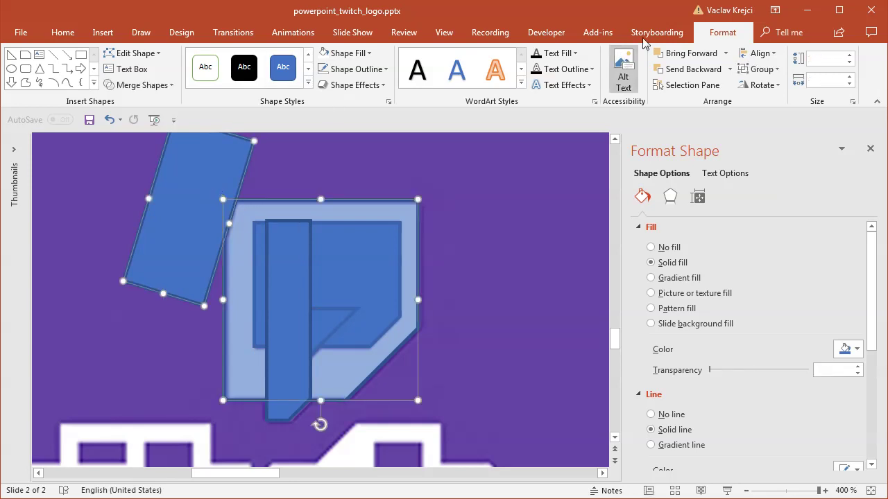
pyautogui.click(124, 84)
pyautogui.click(137, 170)
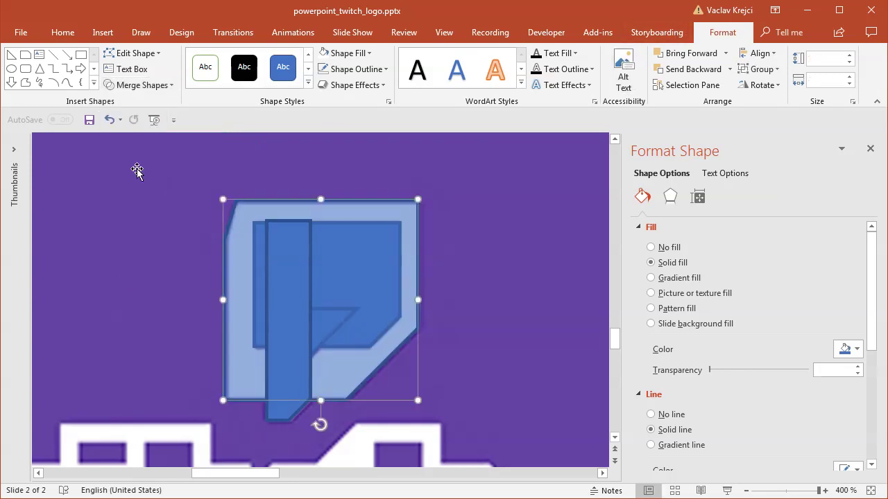
# Merge the narrow tail shape and the large cut rectangle into one outer bubble shape with Union
pyautogui.click(295, 360)
pyautogui.keyDown('shift'); pyautogui.click(238, 370); pyautogui.keyUp('shift')
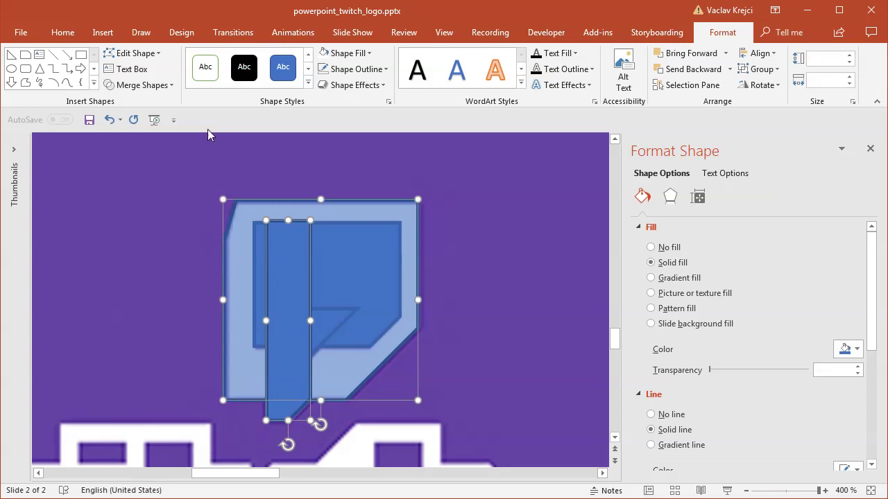
pyautogui.click(137, 85)
pyautogui.click(137, 102)
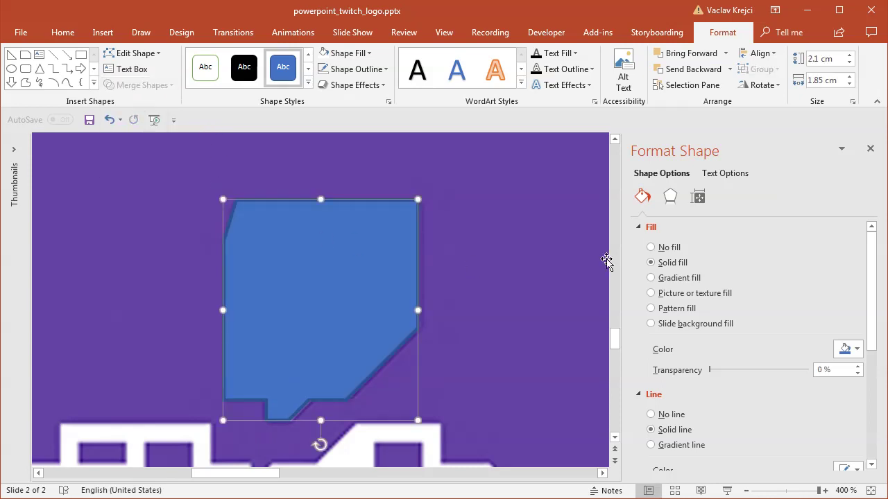
# Examine the slide's overlapping objects in the selection list, toggling the visibility of the bubble shapes and showing them all again
pyautogui.click(62, 32)
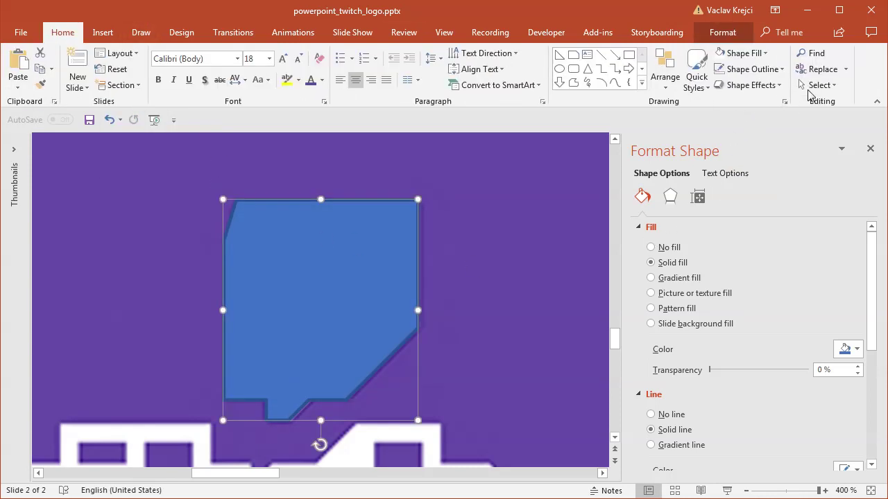
pyautogui.click(819, 84)
pyautogui.click(817, 135)
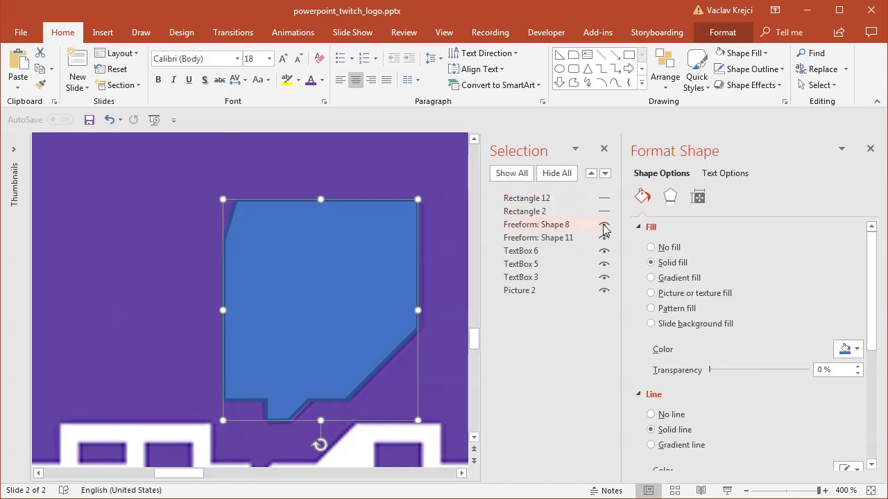
pyautogui.click(236, 265)
pyautogui.click(305, 271)
pyautogui.click(604, 225)
pyautogui.click(604, 211)
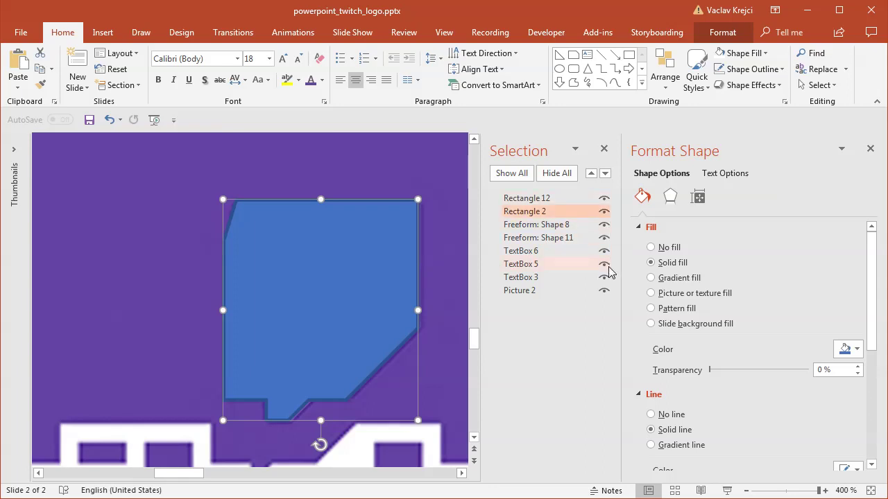
pyautogui.click(604, 149)
# Move the outer bubble shape beside the reference, and merge the inner snipped rectangle with its triangle tail using Union
pyautogui.moveTo(256, 312); pyautogui.dragTo(472, 311)
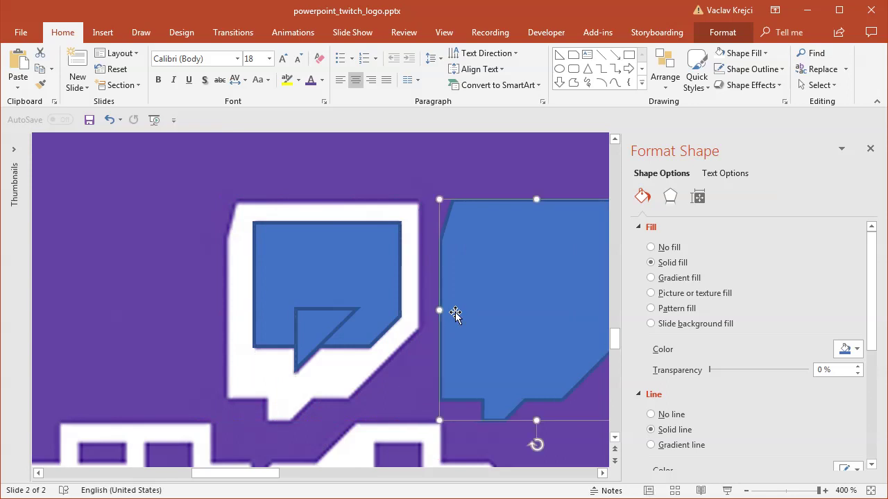
pyautogui.click(341, 298)
pyautogui.keyDown('shift'); pyautogui.click(326, 329); pyautogui.keyUp('shift')
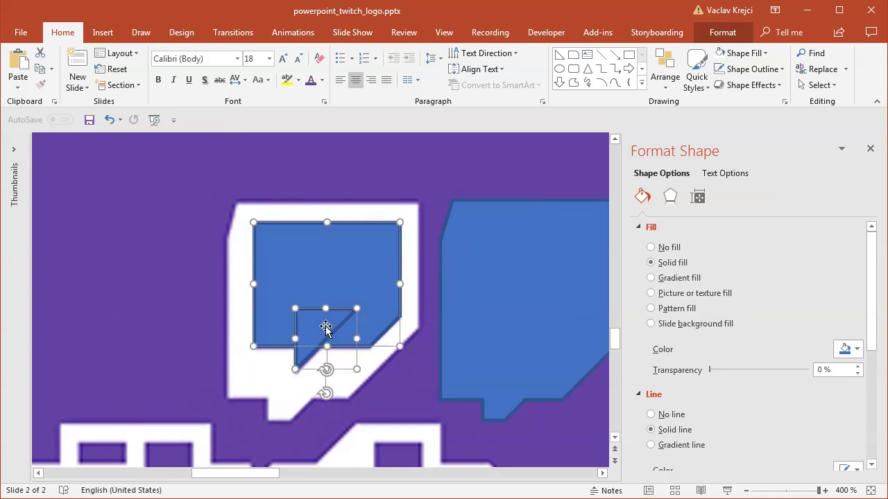
pyautogui.click(818, 85)
pyautogui.click(722, 33)
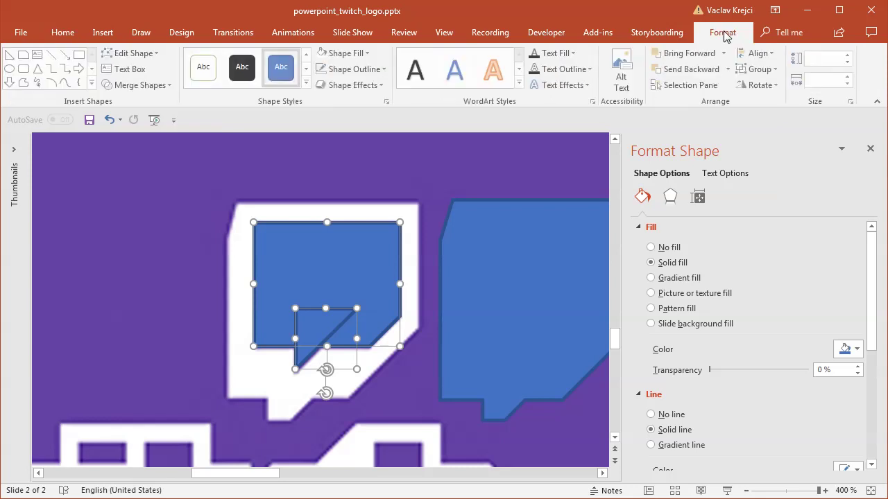
pyautogui.click(137, 84)
pyautogui.click(135, 102)
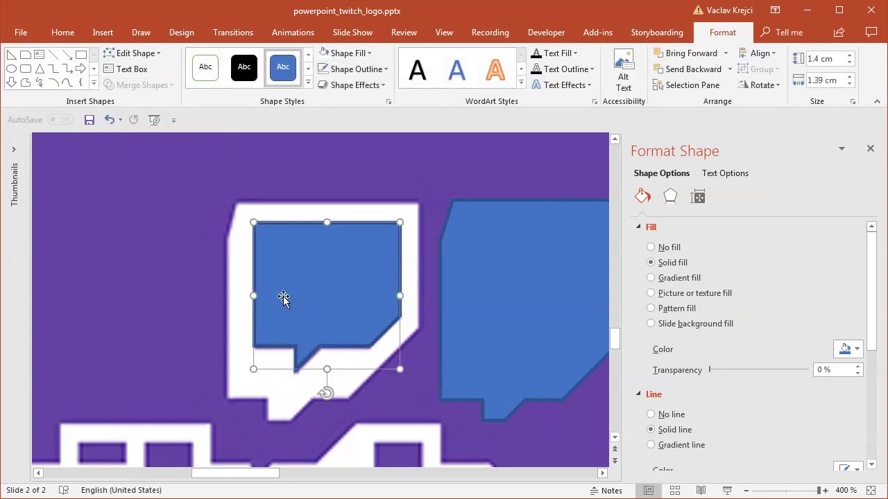
# Move the inner bubble off the reference, and cover the two eyes with matching rectangles about 0.18 cm wide and 0.52 cm high
pyautogui.moveTo(283, 299); pyautogui.dragTo(452, 292)
pyautogui.click(497, 289)
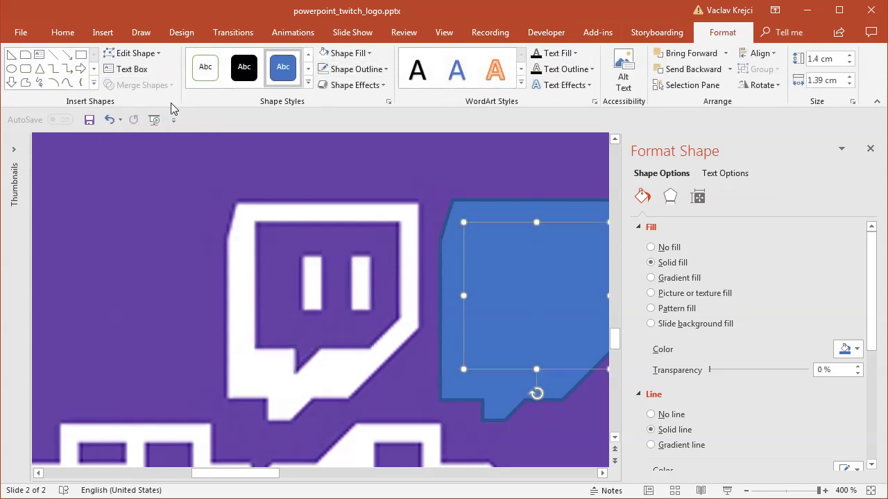
pyautogui.click(82, 55)
pyautogui.moveTo(300, 254)
pyautogui.mouseDown()
pyautogui.moveTo(321, 311)
pyautogui.moveTo(341, 292)
pyautogui.moveTo(361, 293)
pyautogui.mouseUp()
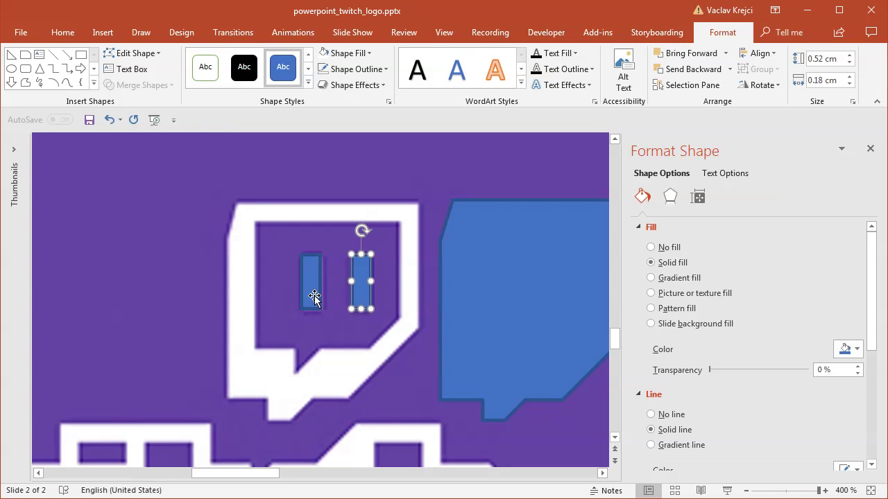
# Shift the outer bubble shape farther from the reference and bring the inner bubble shape to the front
pyautogui.click(506, 291)
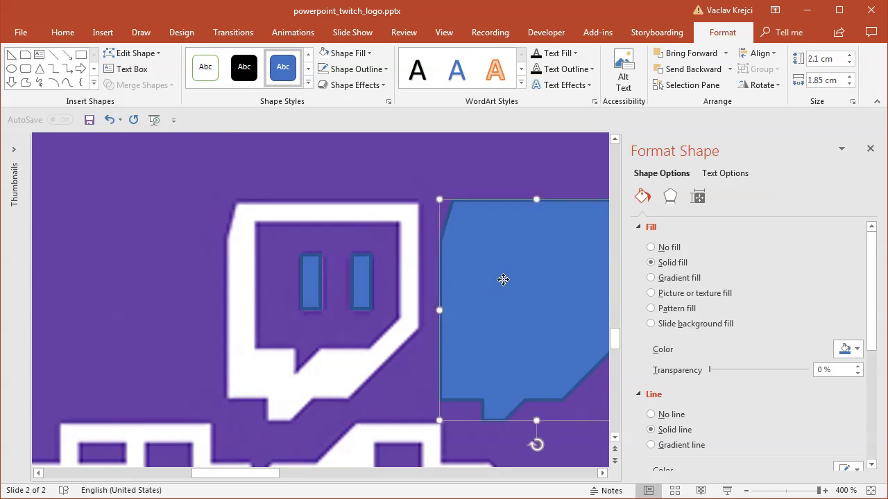
pyautogui.moveTo(503, 280); pyautogui.dragTo(560, 279)
pyautogui.click(492, 278)
pyautogui.rightClick(490, 276)
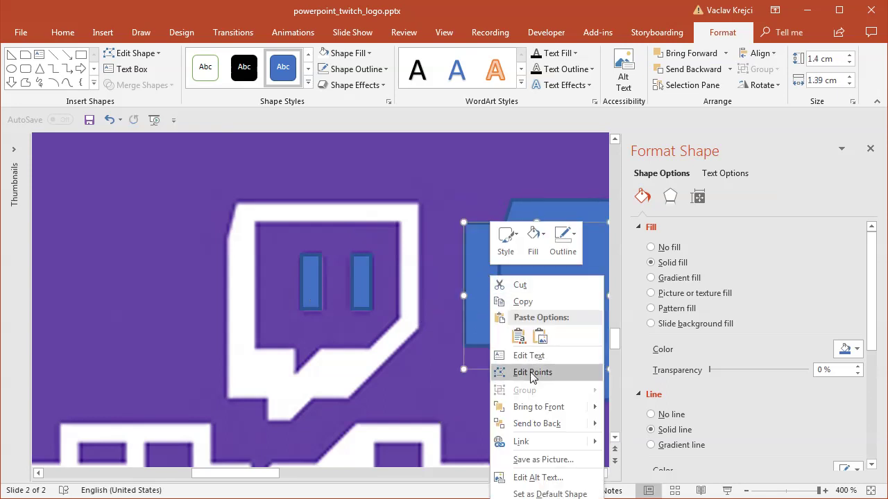
pyautogui.click(541, 409)
# Bring both eye rectangles to the front of the bubble shapes
pyautogui.click(367, 291)
pyautogui.keyDown('shift'); pyautogui.click(313, 284); pyautogui.keyUp('shift')
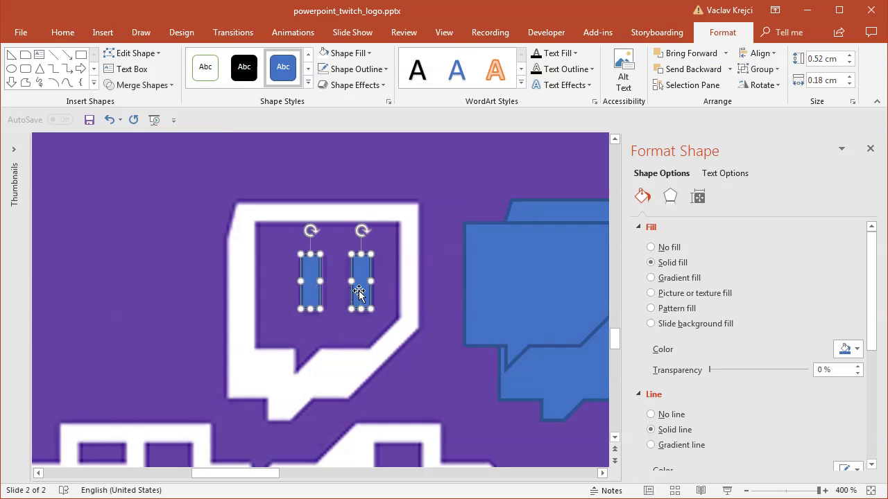
pyautogui.rightClick(362, 288)
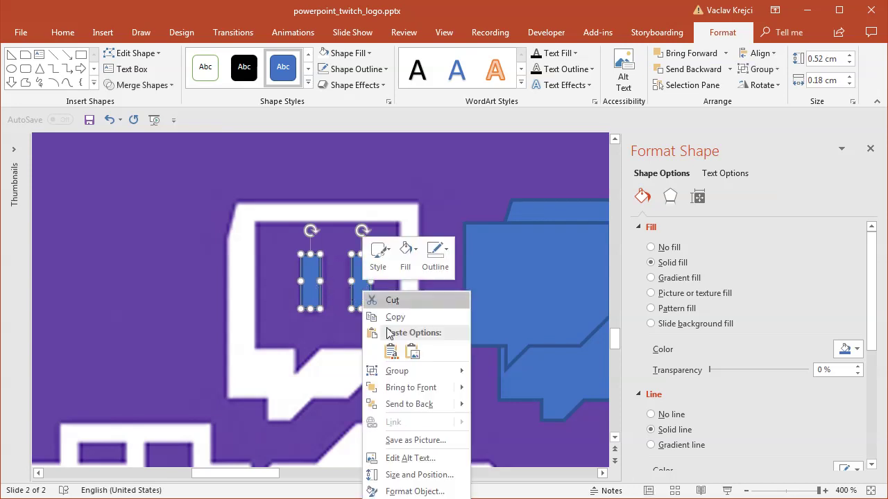
pyautogui.click(416, 388)
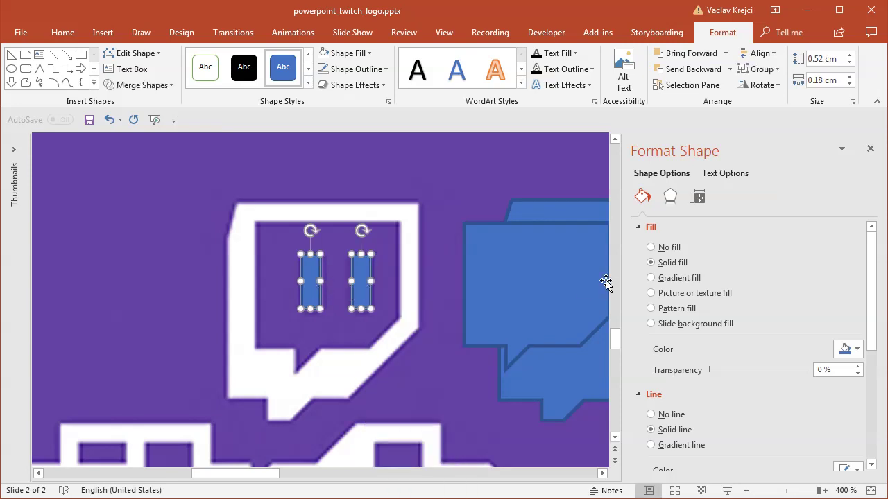
# Remove the outline from both eye rectangles and fill them with white
pyautogui.click(666, 414)
pyautogui.click(846, 349)
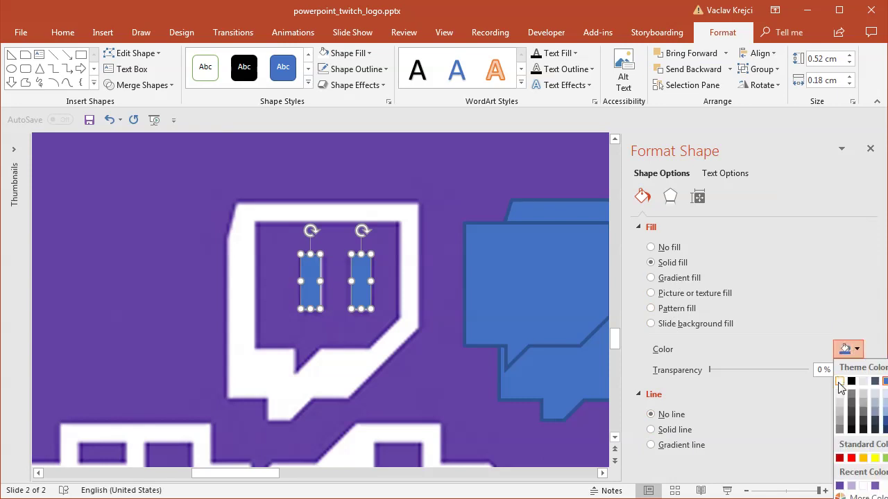
pyautogui.click(839, 381)
# Align the inner bubble with its counterpart in the reference icon and give it a dark purple fill without an outline
pyautogui.moveTo(550, 303); pyautogui.dragTo(356, 301)
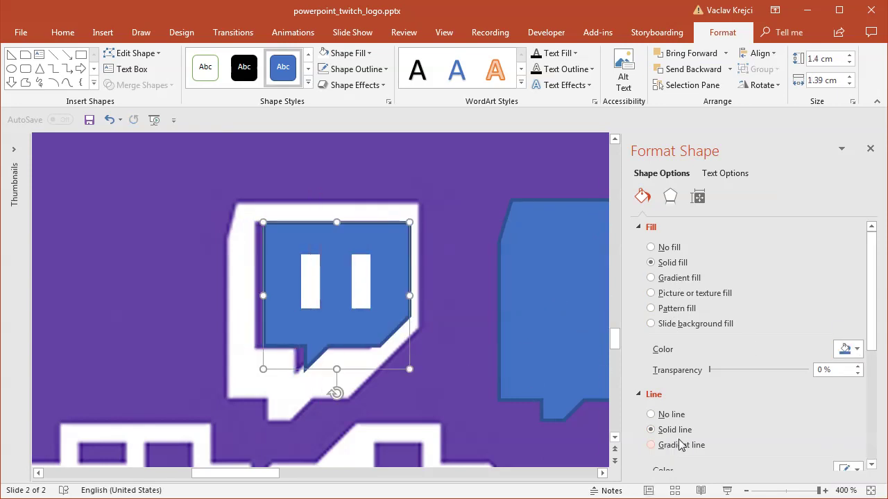
pyautogui.click(663, 414)
pyautogui.press('Left')
pyautogui.press('Left')
pyautogui.press('Left')
pyautogui.press('Left')
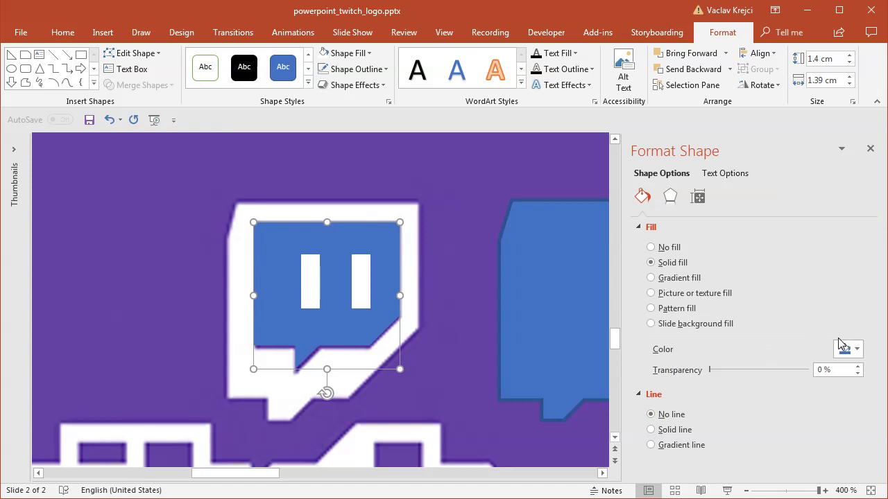
pyautogui.click(845, 349)
pyautogui.click(844, 485)
# Place the outer bubble over the reference icon and give it a white fill without an outline
pyautogui.click(545, 337)
pyautogui.moveTo(545, 337); pyautogui.dragTo(275, 337)
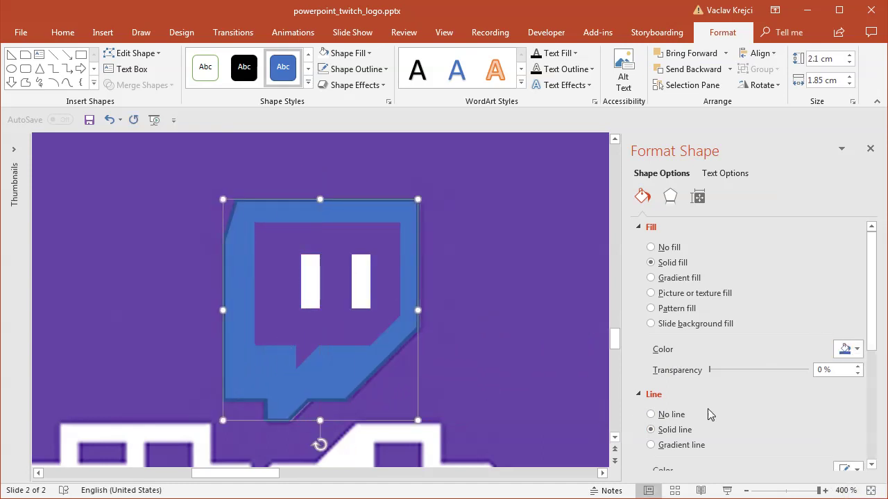
pyautogui.click(667, 414)
pyautogui.click(844, 349)
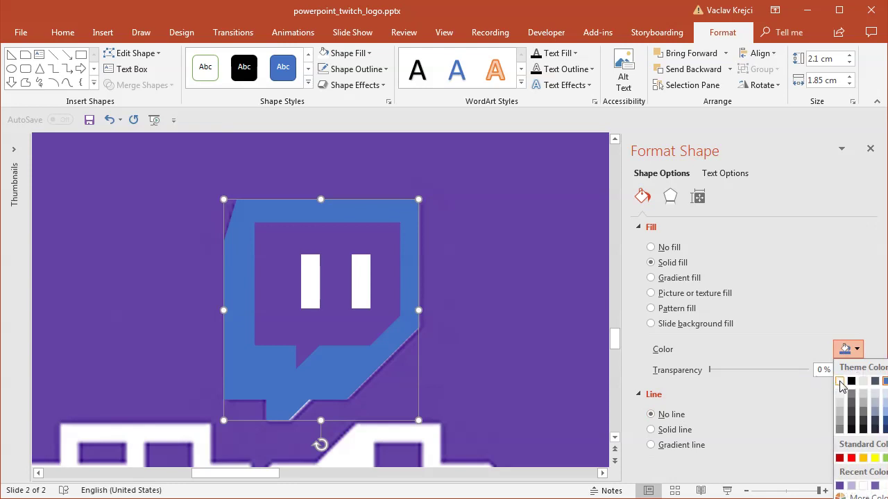
pyautogui.click(839, 381)
# Group the outer bubble, inner bubble and both eye rectangles into one icon
pyautogui.click(790, 490)
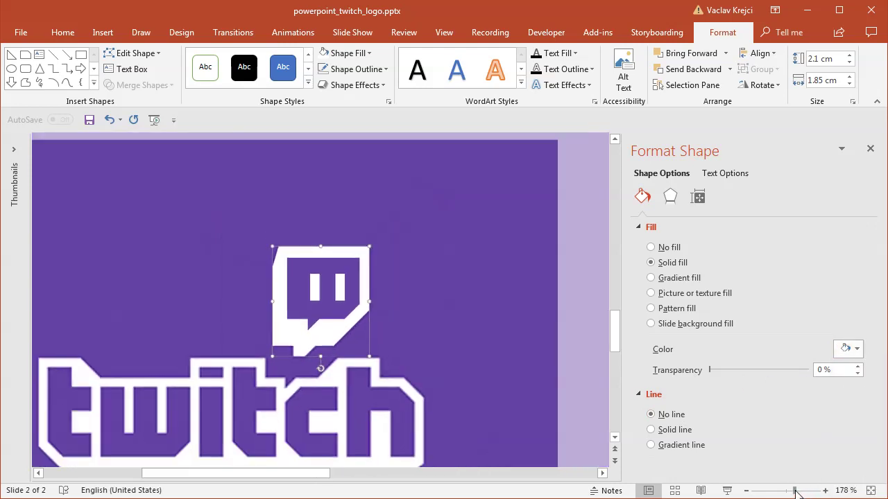
pyautogui.keyDown('shift'); pyautogui.click(318, 293); pyautogui.keyUp('shift')
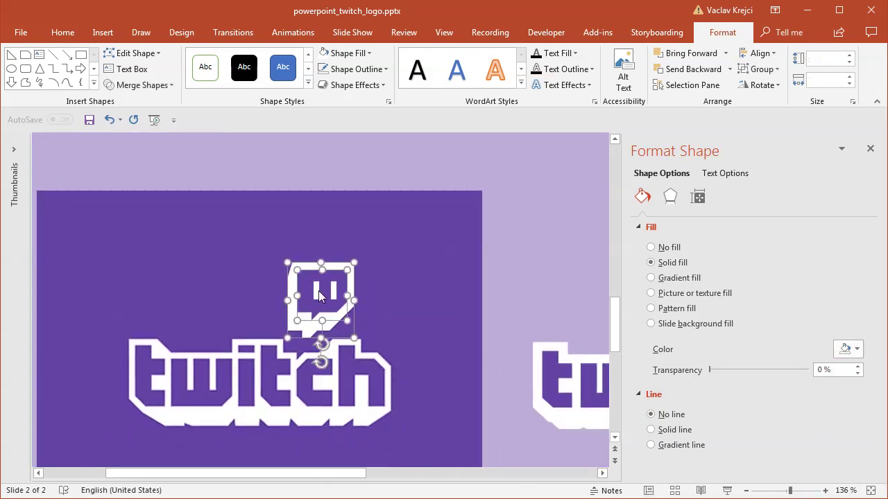
pyautogui.keyDown('shift'); pyautogui.click(333, 297); pyautogui.keyUp('shift')
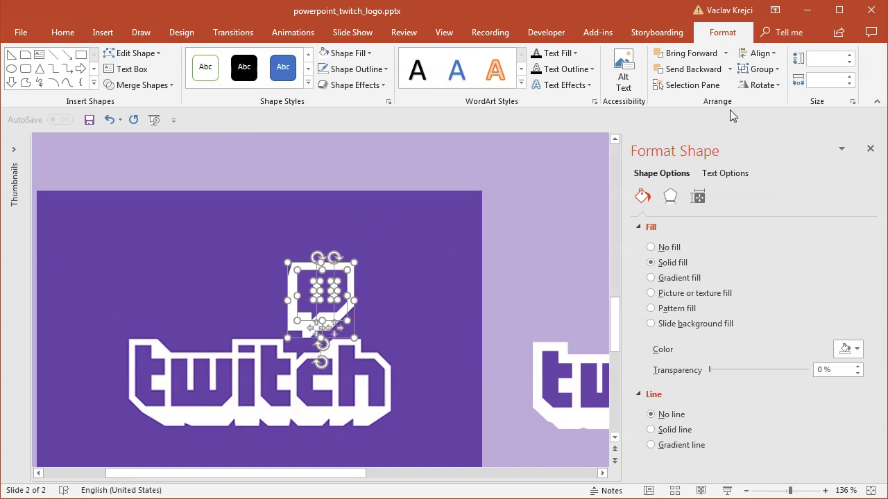
pyautogui.click(761, 68)
pyautogui.click(767, 87)
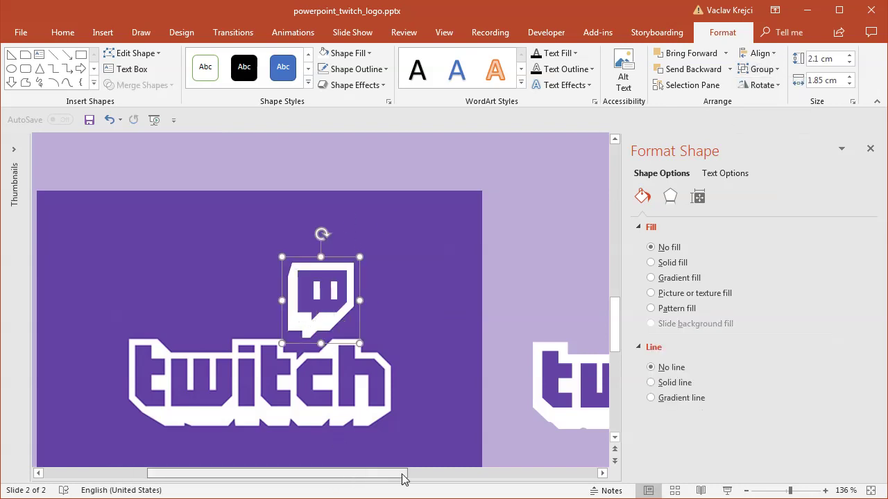
# Move the grouped bubble icon off the reference picture to the matching position above the recreated twitch lettering
pyautogui.hscroll(3, 403, 475)
pyautogui.moveTo(167, 298); pyautogui.dragTo(574, 310)
pyautogui.moveTo(790, 490); pyautogui.dragTo(784, 490)
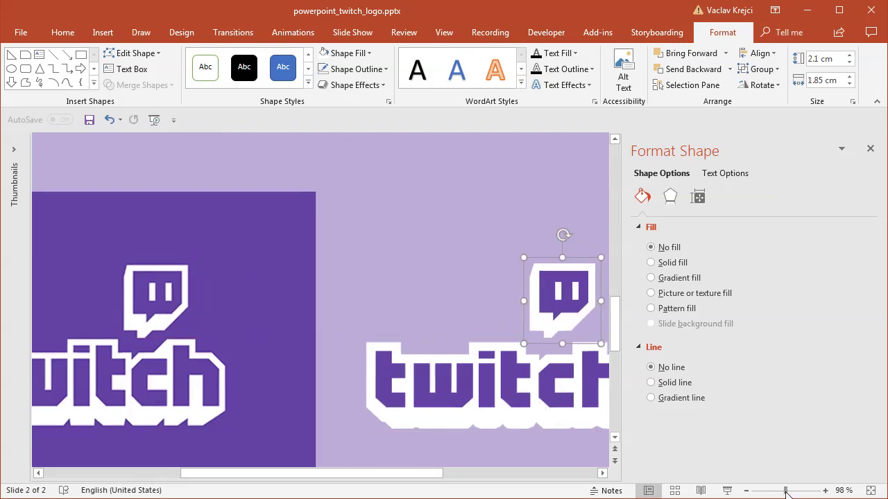
pyautogui.moveTo(570, 476); pyautogui.dragTo(450, 485)
pyautogui.moveTo(614, 334); pyautogui.dragTo(614, 353)
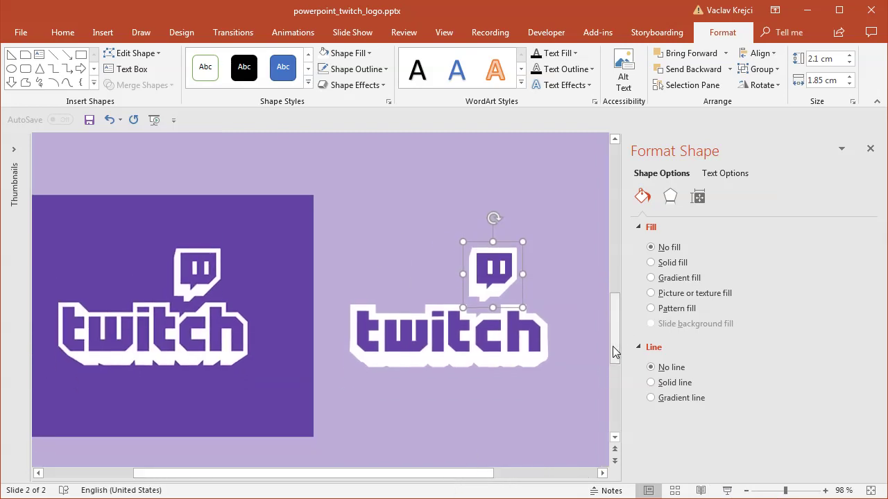
pyautogui.moveTo(350, 479); pyautogui.dragTo(344, 478)
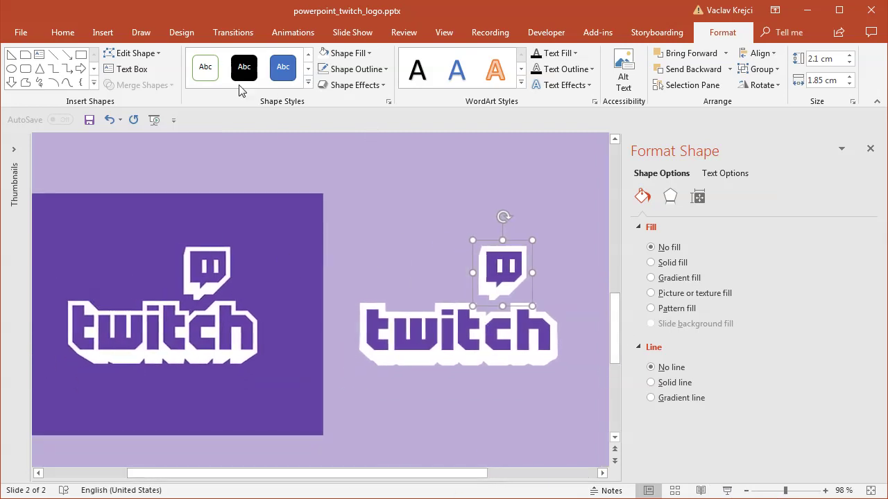
# Set the slide background to a solid dark purple sampled from the reference picture and close the background settings
pyautogui.click(181, 32)
pyautogui.click(741, 82)
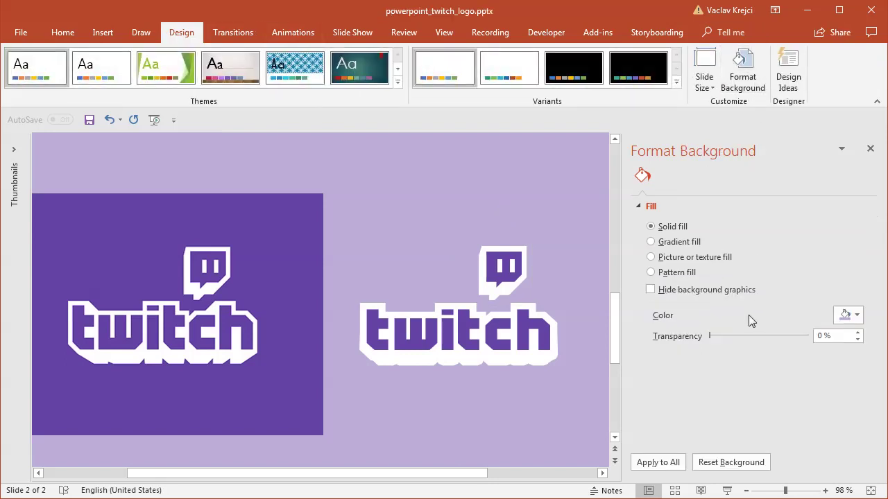
pyautogui.click(854, 316)
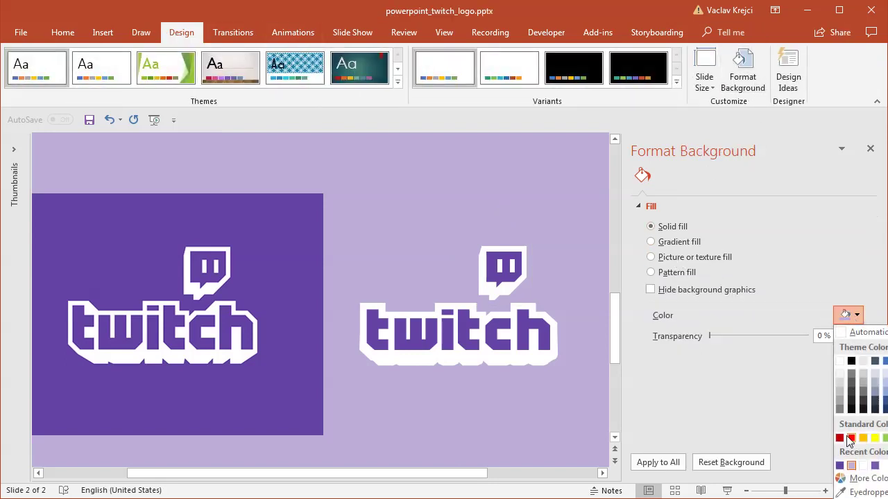
pyautogui.click(822, 476)
pyautogui.click(288, 244)
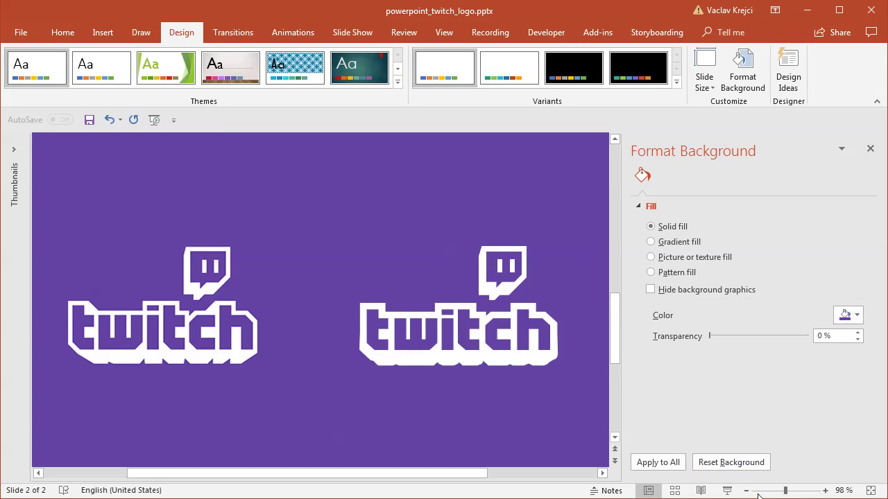
pyautogui.click(870, 150)
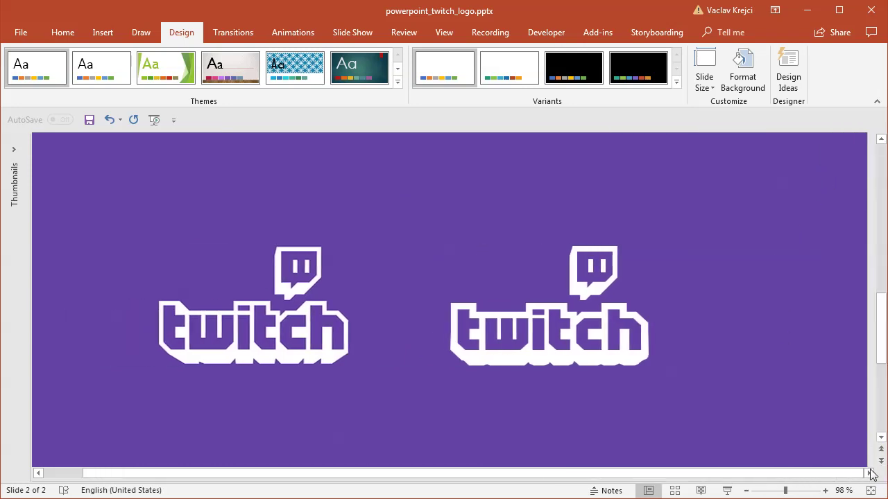